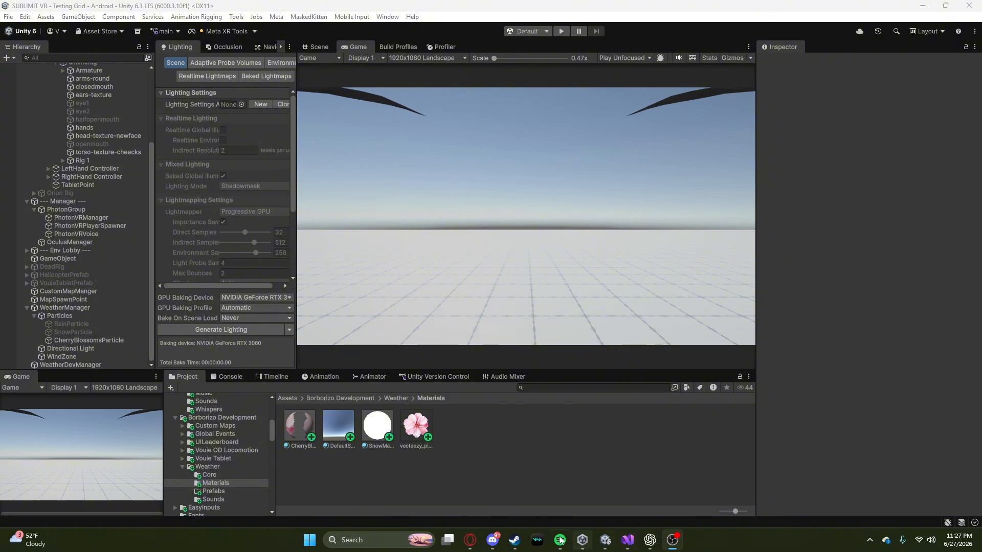
Step: Check the dynamic-weather channel in Discord, return to Unity and open the project's Weather folder
left_click(493, 540)
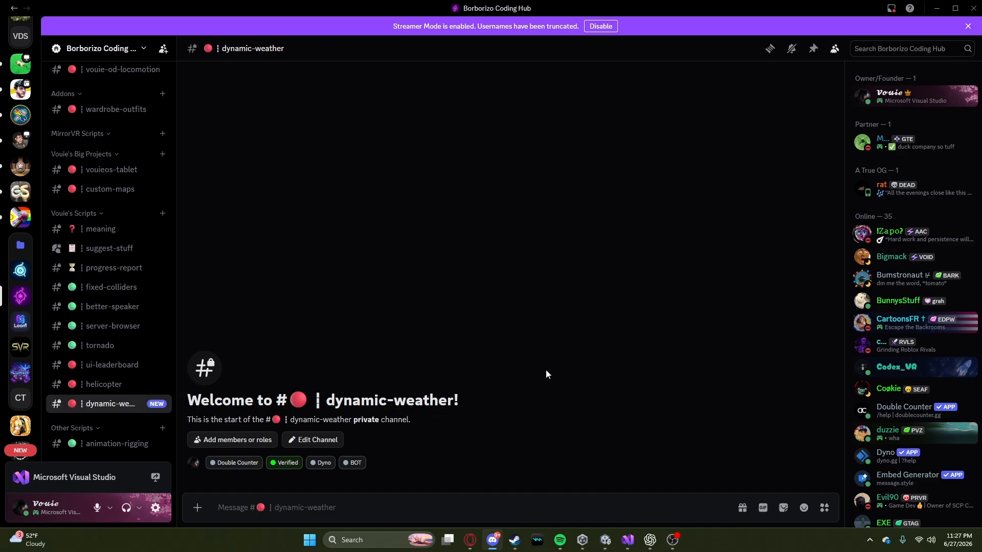
left_click(606, 540)
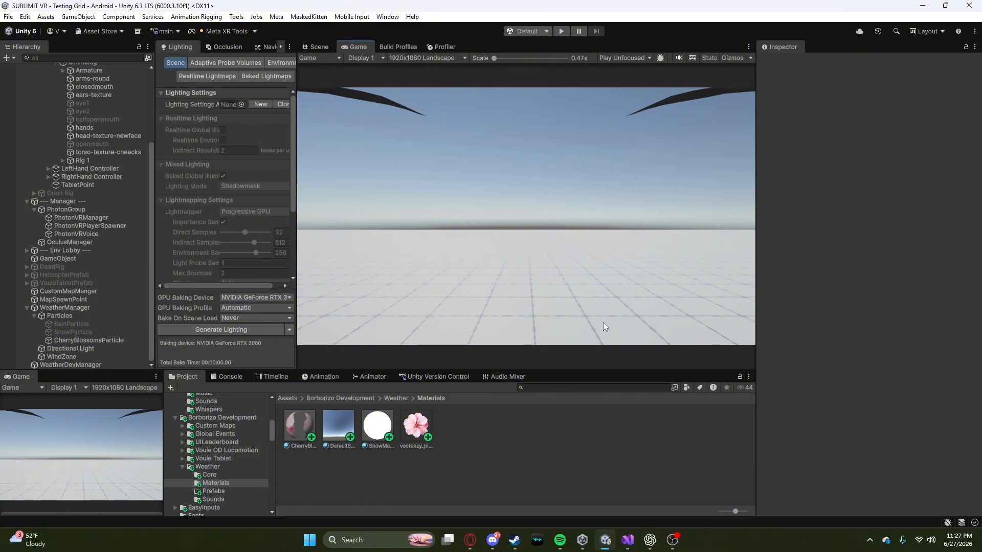
left_click(208, 466)
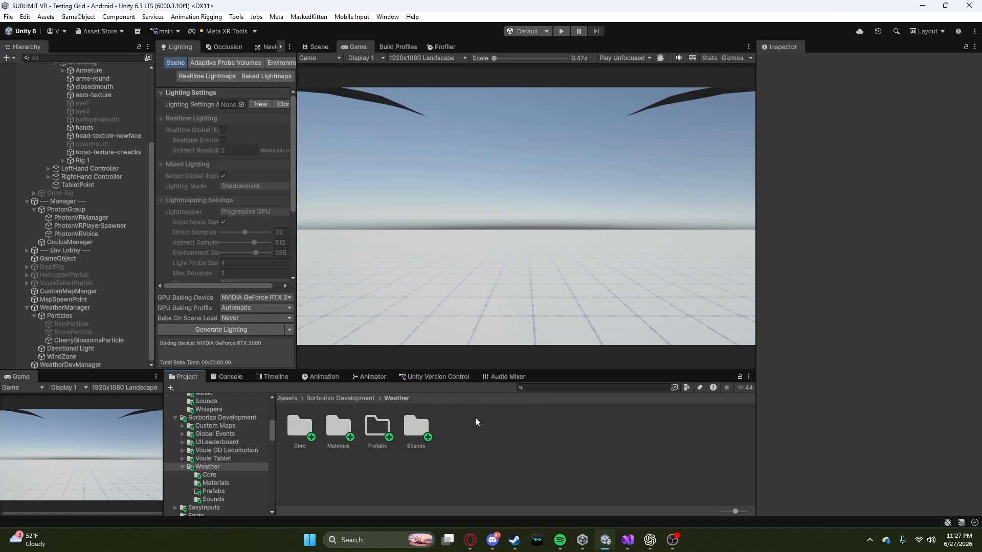
Step: Inspect the components of the Particles and WeatherManager objects in the scene hierarchy
left_click(131, 315)
left_click(76, 307)
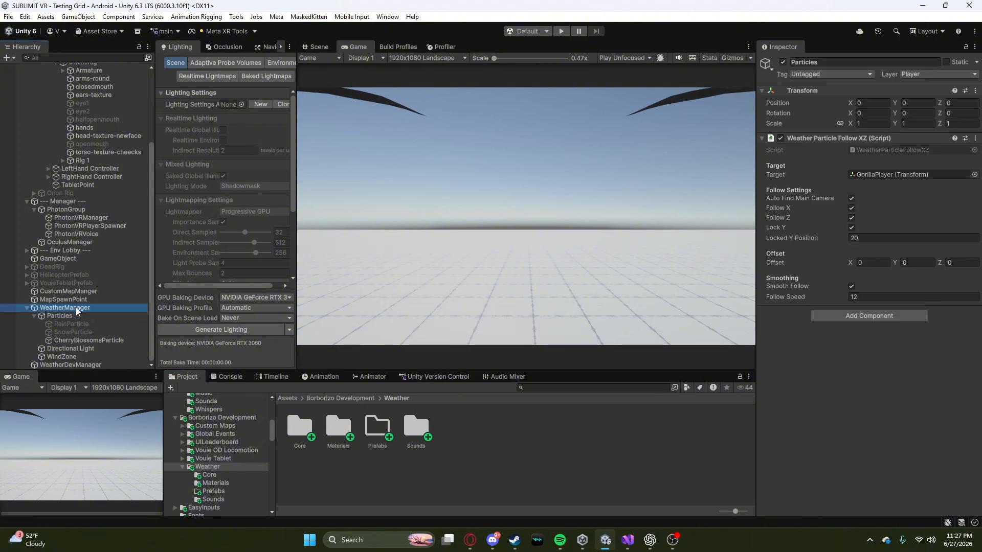
left_click(33, 316)
left_click(34, 340)
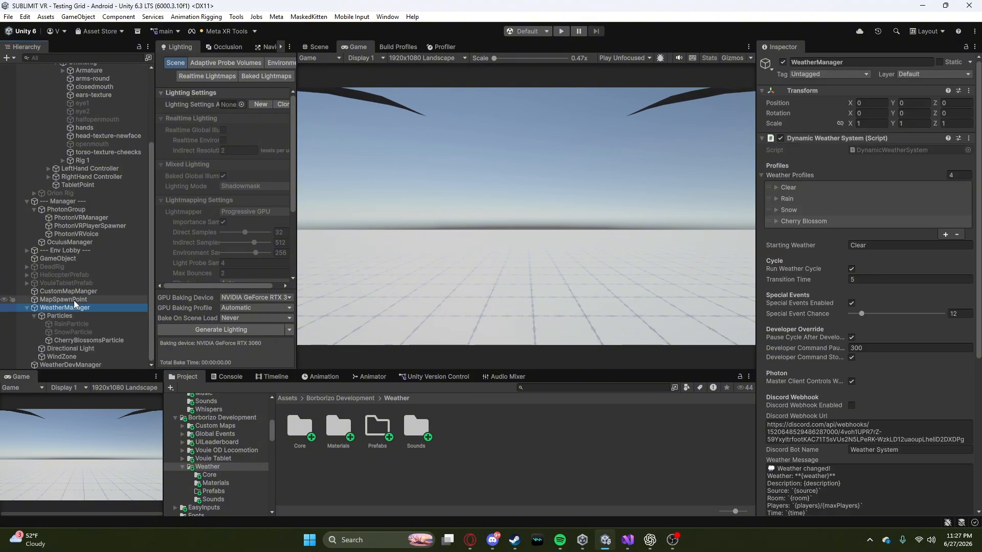
left_click(575, 459)
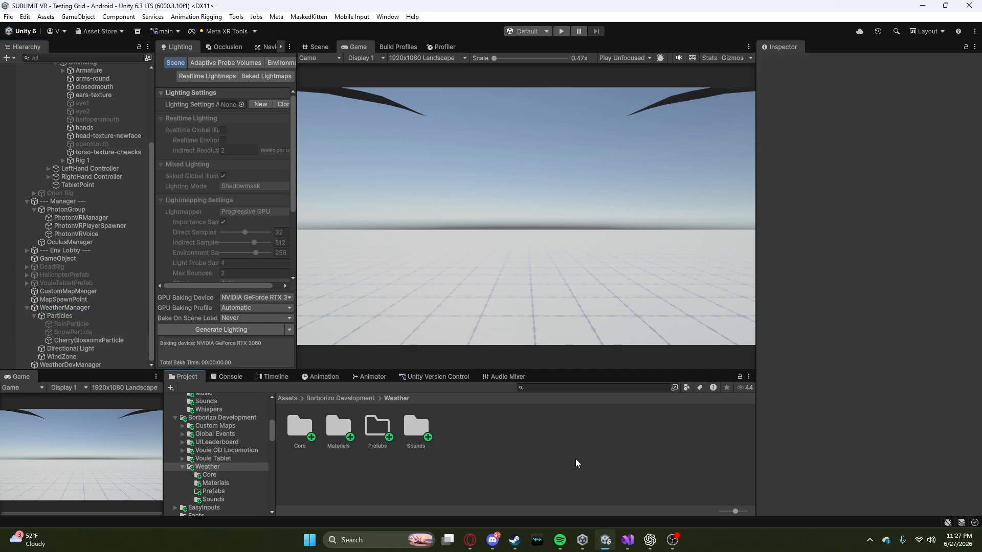
Step: Deactivate the CherryBlossomsParticle object under the WeatherManager's Particles group
left_click(77, 340)
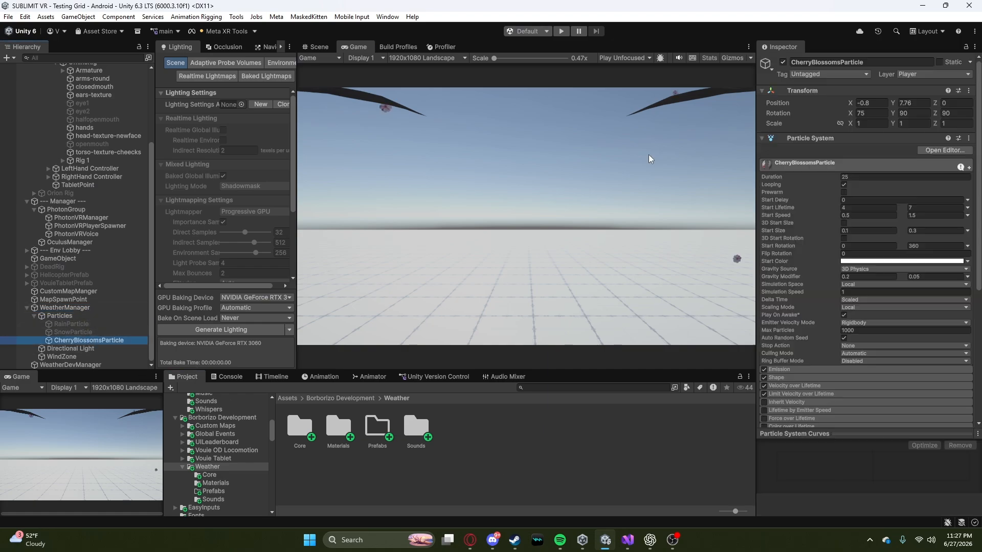
left_click(782, 61)
left_click(562, 432)
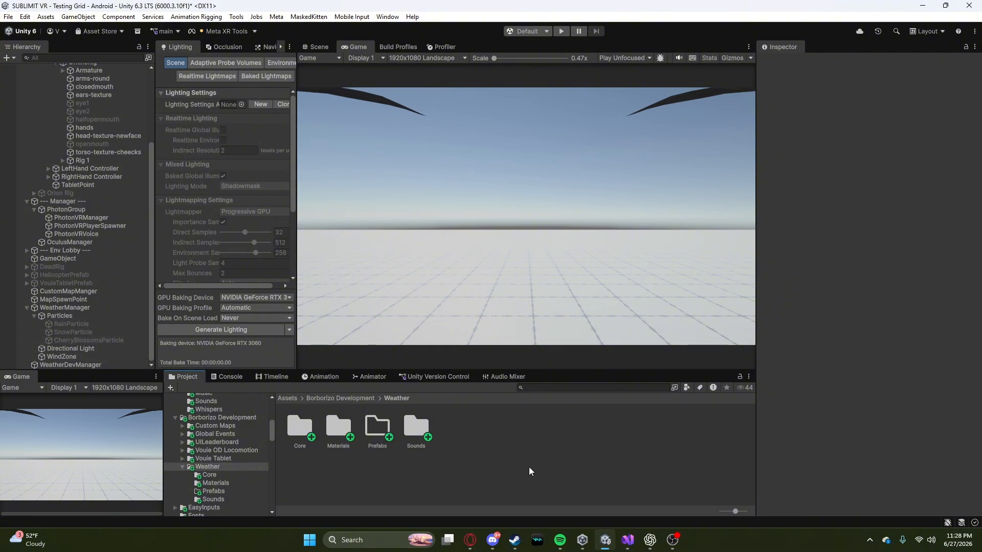
Step: Collapse the WeatherManager and Player groups in the scene hierarchy and save the scene
left_click(34, 307)
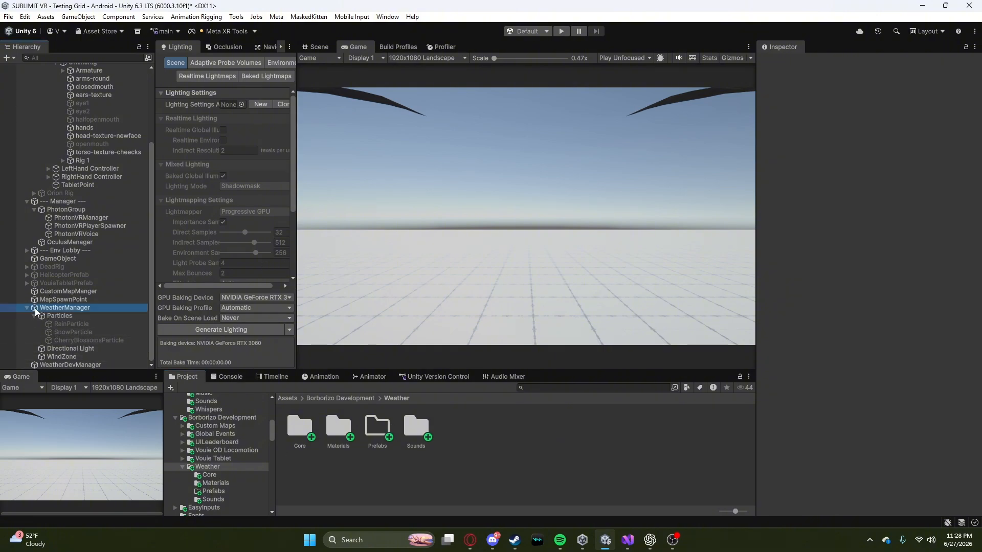
left_click(26, 308)
scroll(36, 205, "up", 10)
left_click(27, 75)
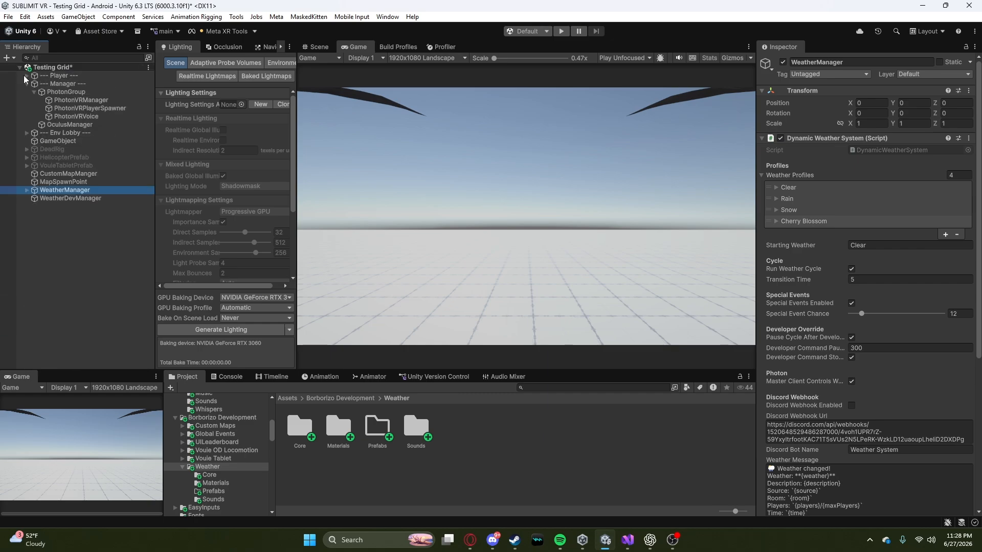
left_click(82, 296)
key("ctrl+s")
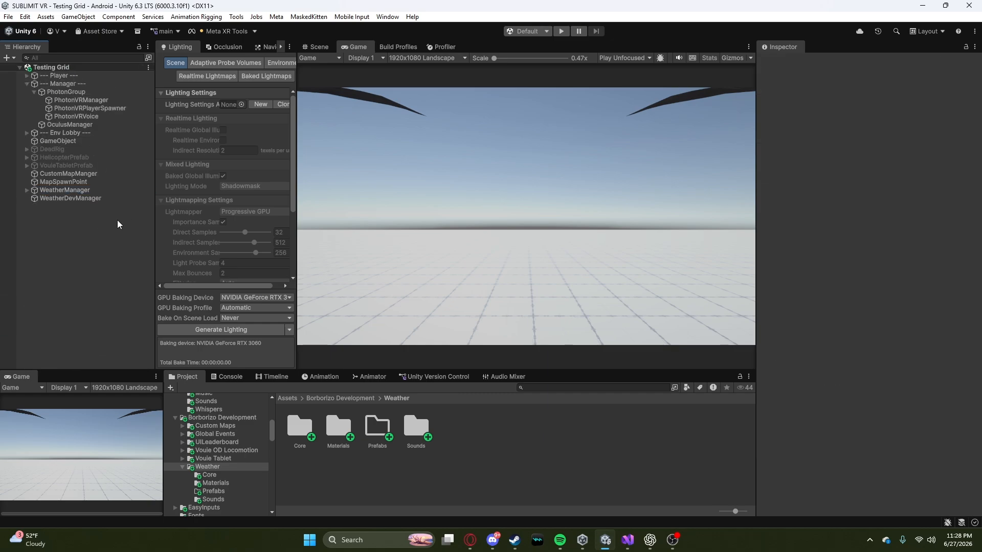
Step: Examine the WeatherManager's child objects and compare its weather script with the WeatherDevManager's settings
left_click(27, 190)
left_click(58, 190)
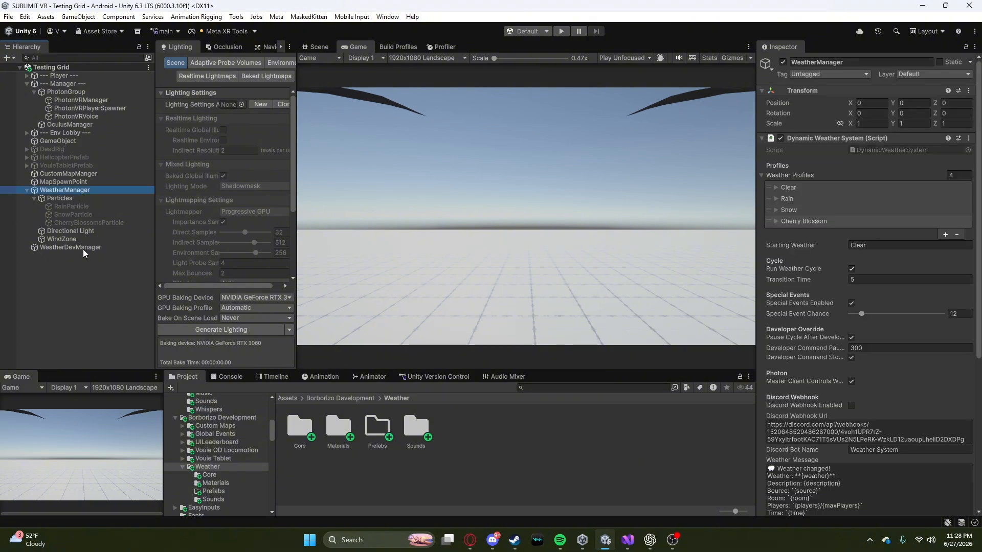
left_click(100, 287)
left_click(83, 250)
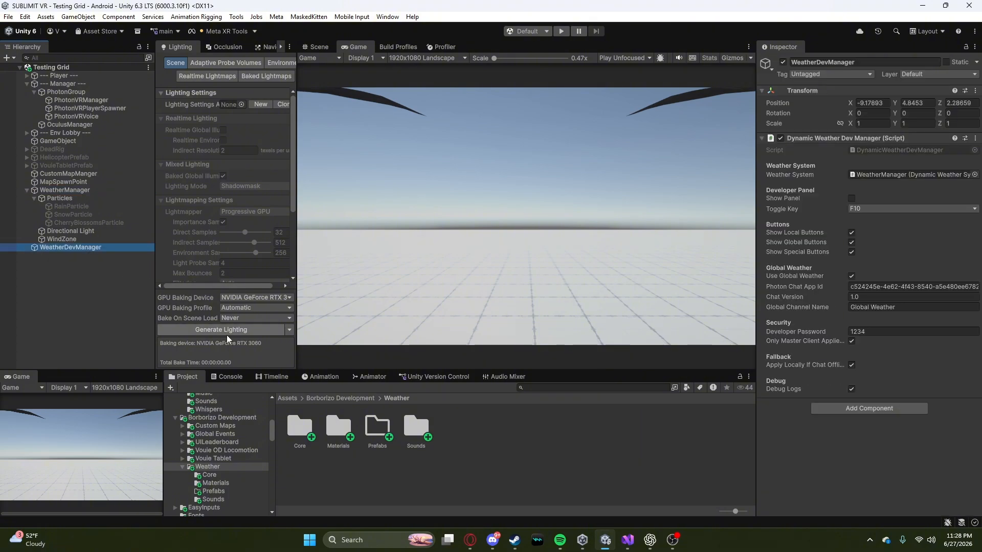
left_click(60, 280)
left_click(65, 198)
left_click(55, 191)
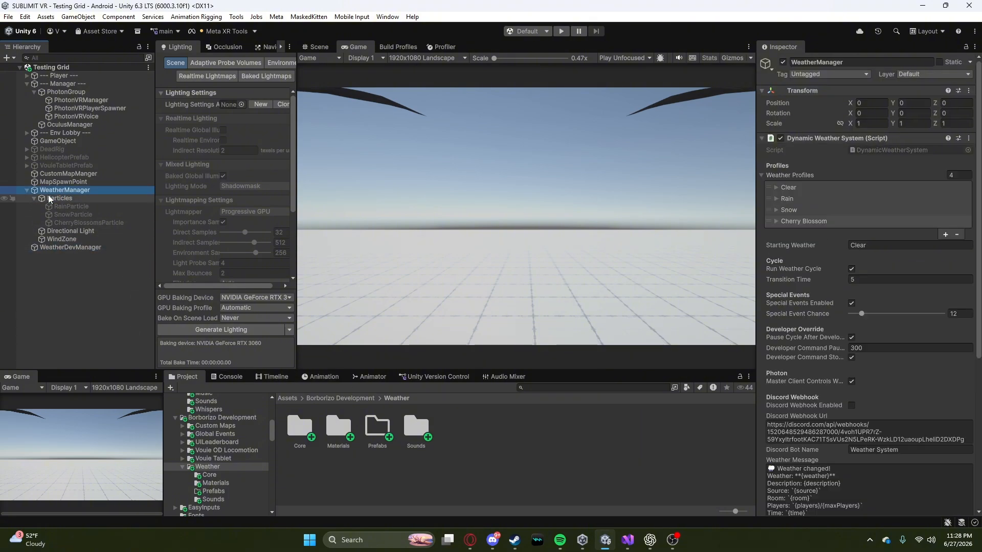
left_click(47, 198)
left_click(33, 198)
left_click(44, 193)
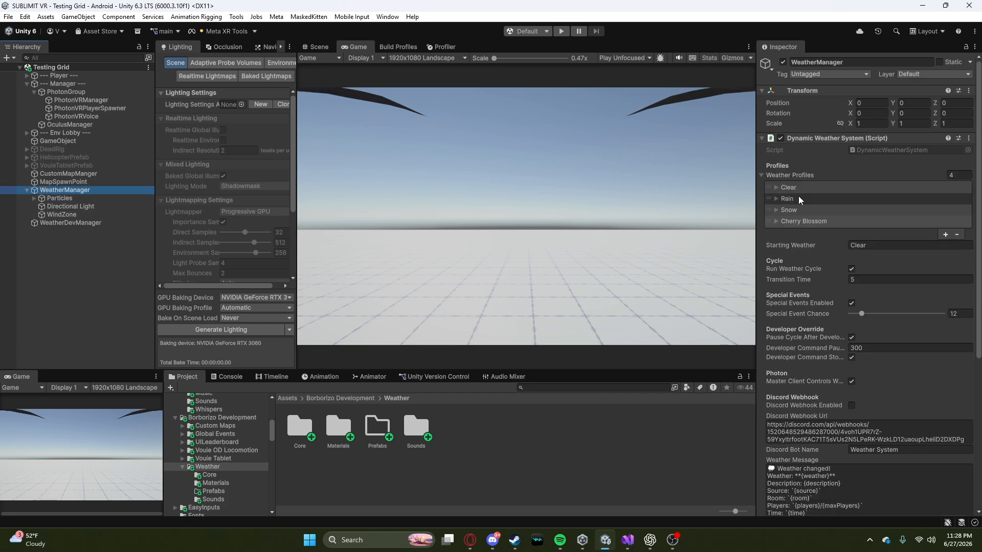
Step: Review the Dynamic Weather System settings on WeatherManager and locate its Follow Target camera in the hierarchy
left_click(822, 178)
scroll(818, 235, "down", 5)
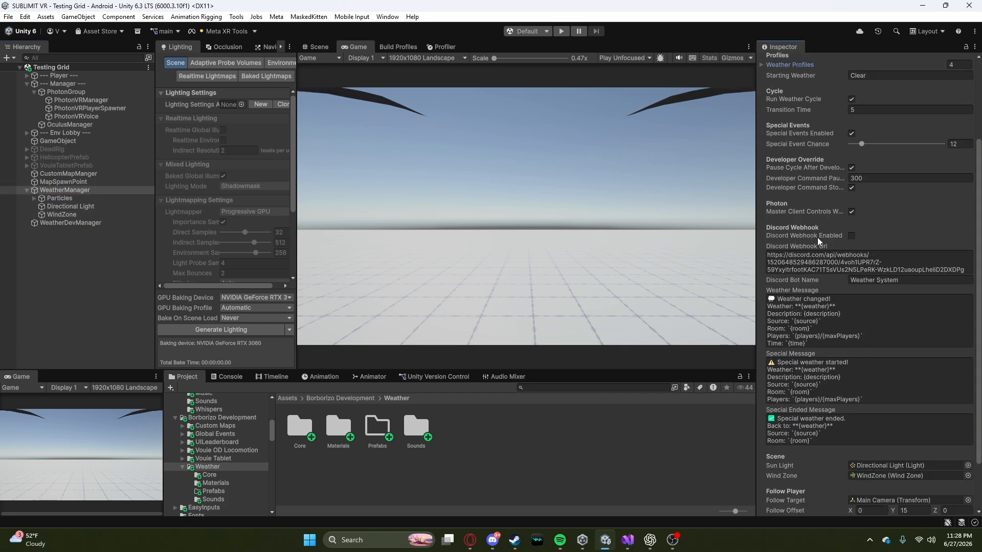
scroll(866, 239, "down", 2)
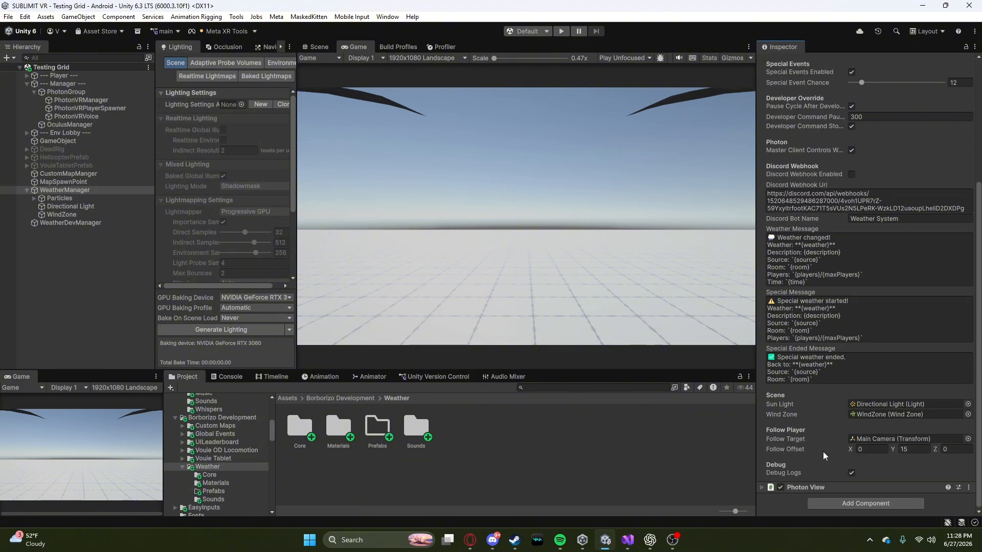
left_click(878, 438)
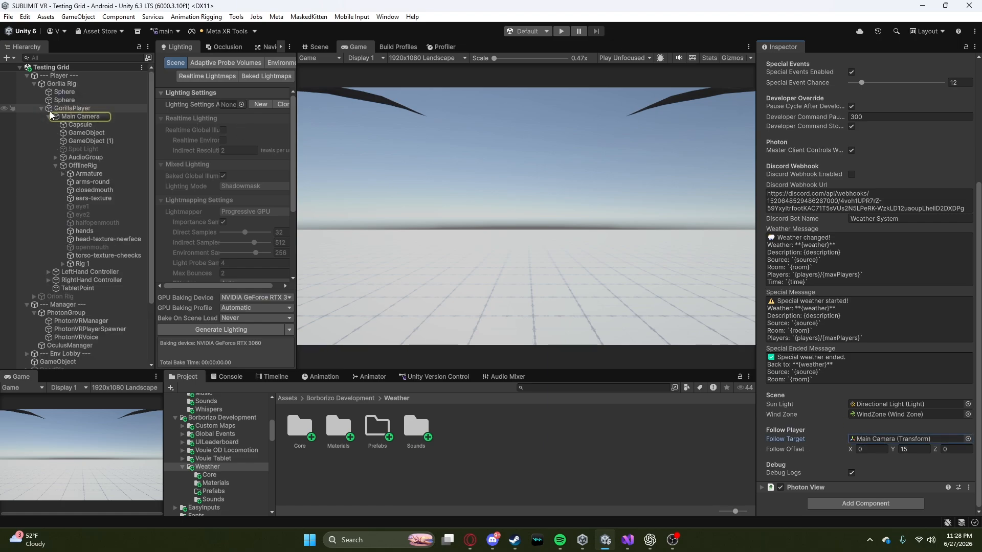
left_click(26, 75)
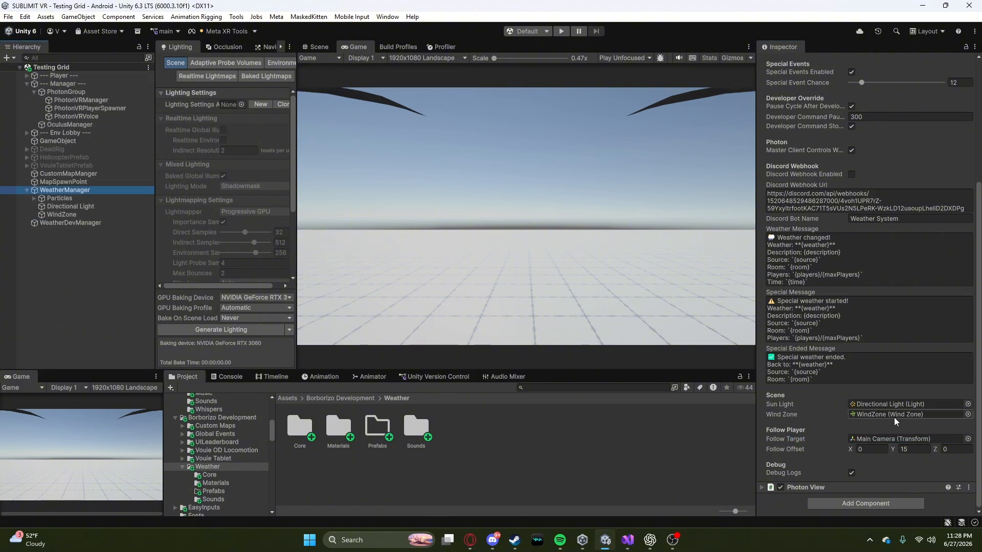
scroll(891, 393, "up", 4)
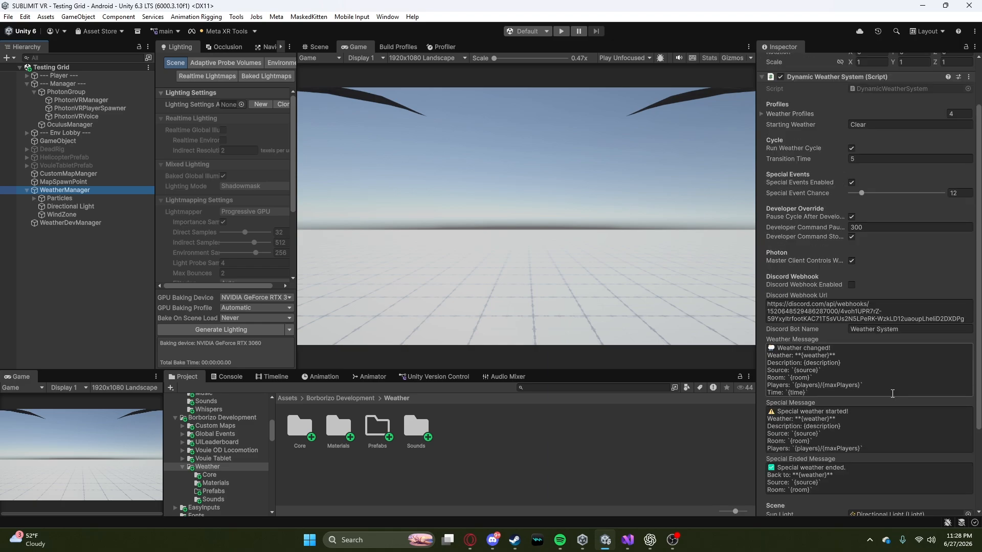
scroll(892, 394, "up", 2)
scroll(892, 394, "down", 4)
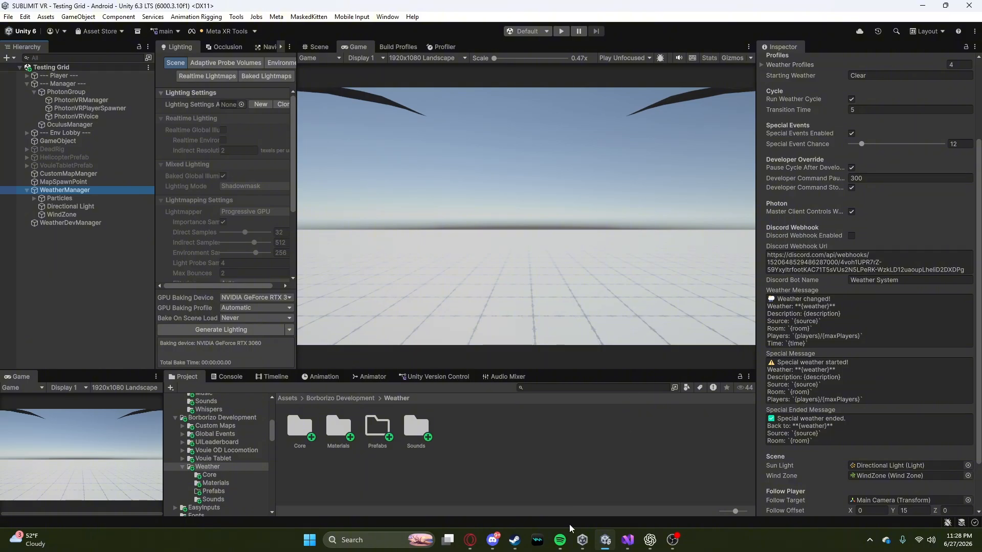
Step: Look through the weather change messages in Discord's weather-webhook channel and return to Unity
left_click(492, 540)
scroll(71, 143, "up", 3)
left_click(20, 36)
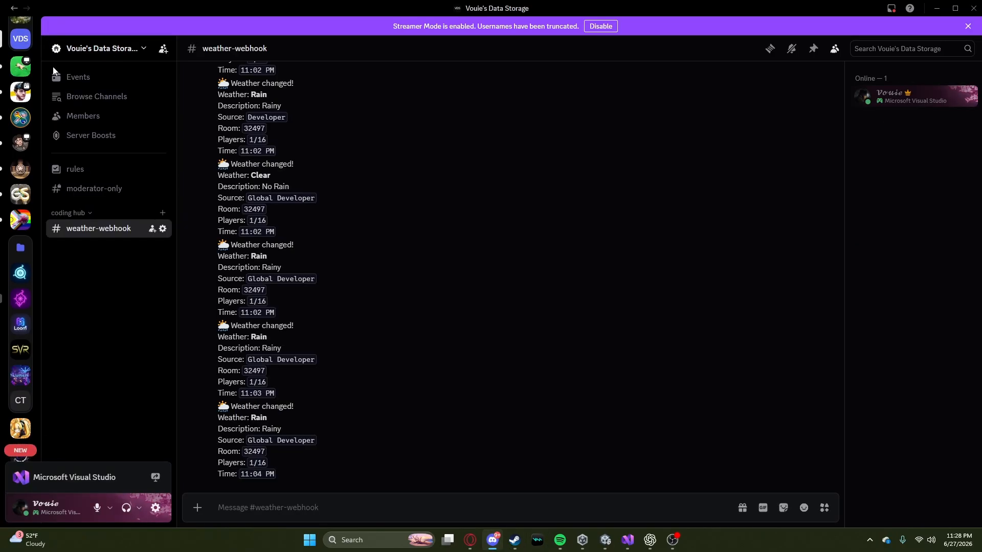
scroll(358, 276, "up", 3)
scroll(346, 238, "down", 5)
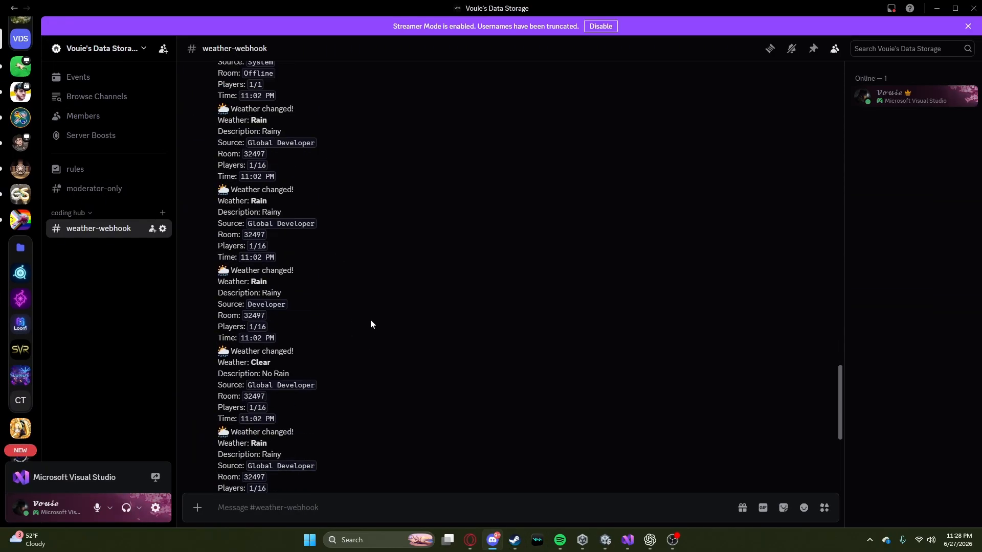
left_click(605, 540)
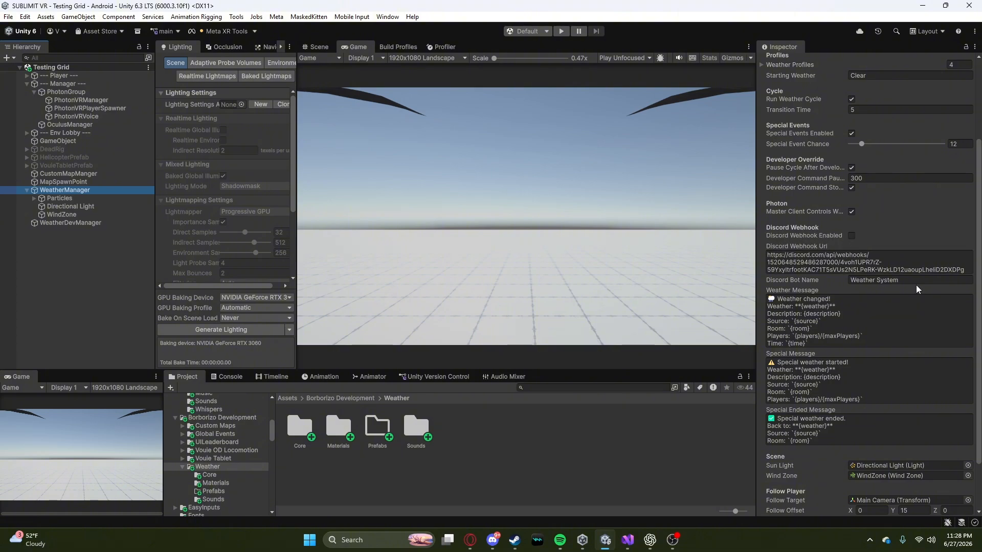
Step: Expand the Weather Profiles list, view the Clear profile's settings and collapse that profile again
scroll(916, 284, "up", 5)
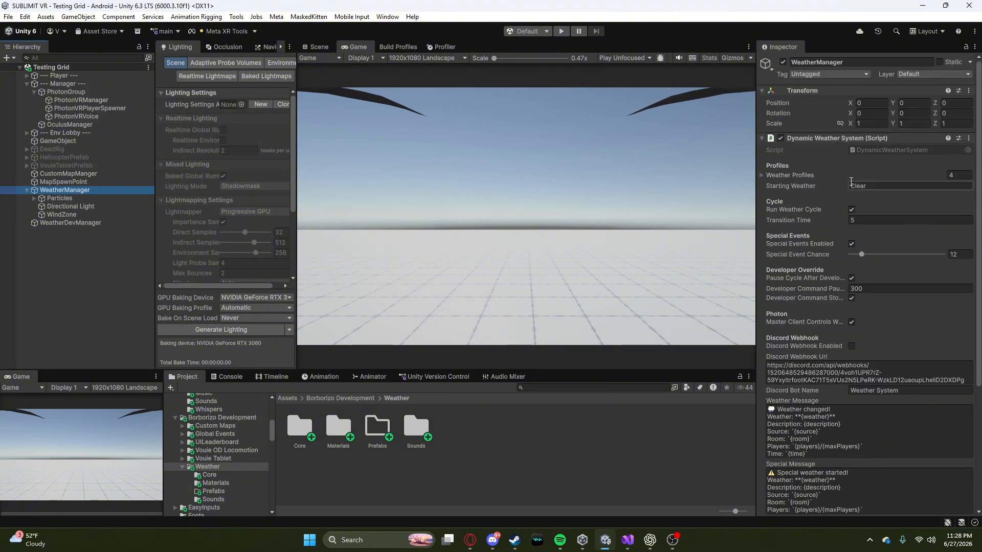
left_click(781, 175)
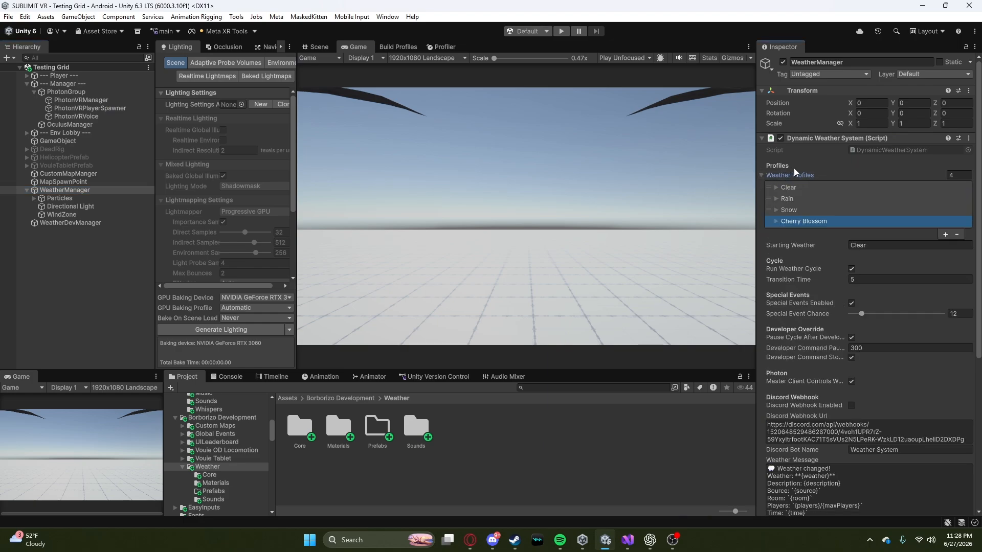
left_click(804, 188)
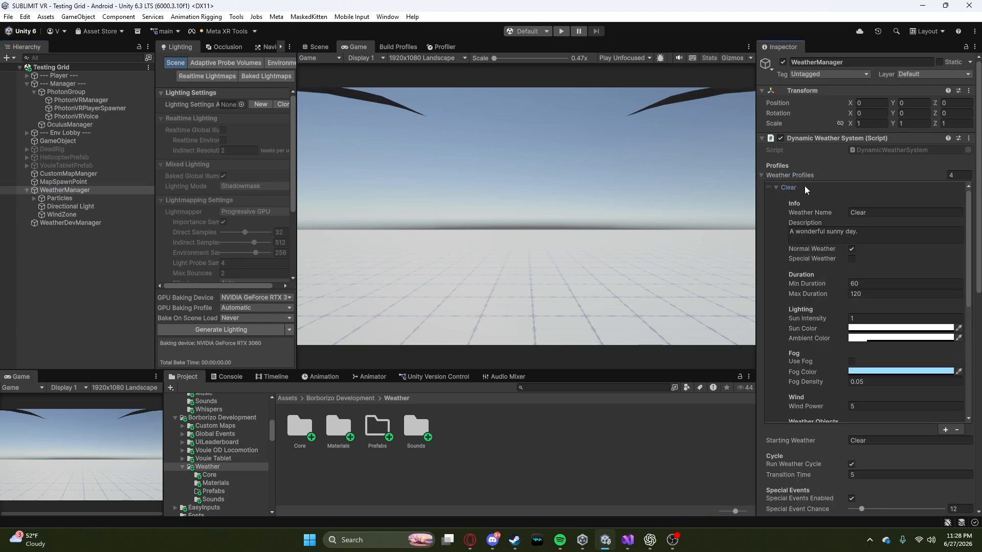
left_click(801, 188)
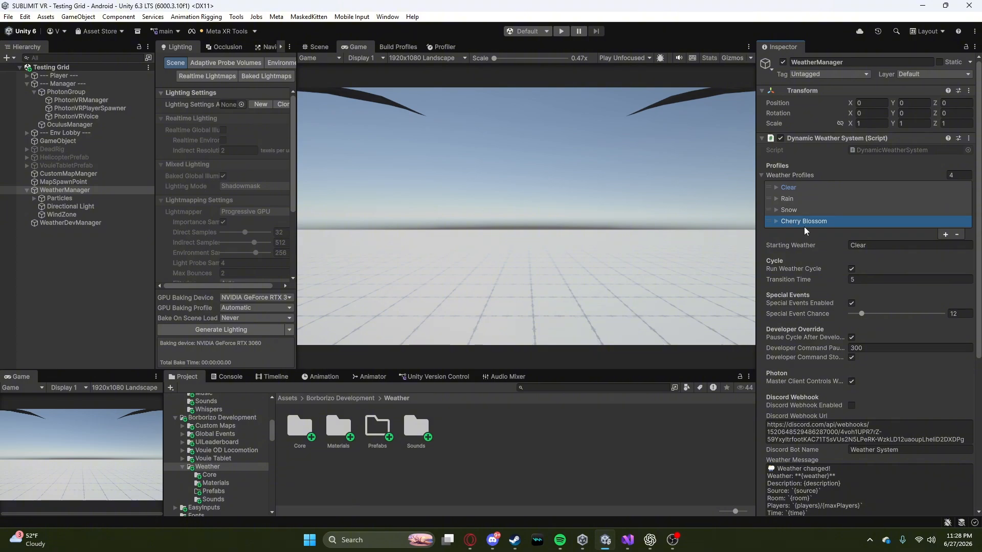
Step: Highlight the Clear, Rain and Snow weather profiles together, followed by the Cherry Blossom profile alone
left_click(811, 189)
left_click(786, 187)
left_click(767, 187)
left_click(768, 198, "ctrl")
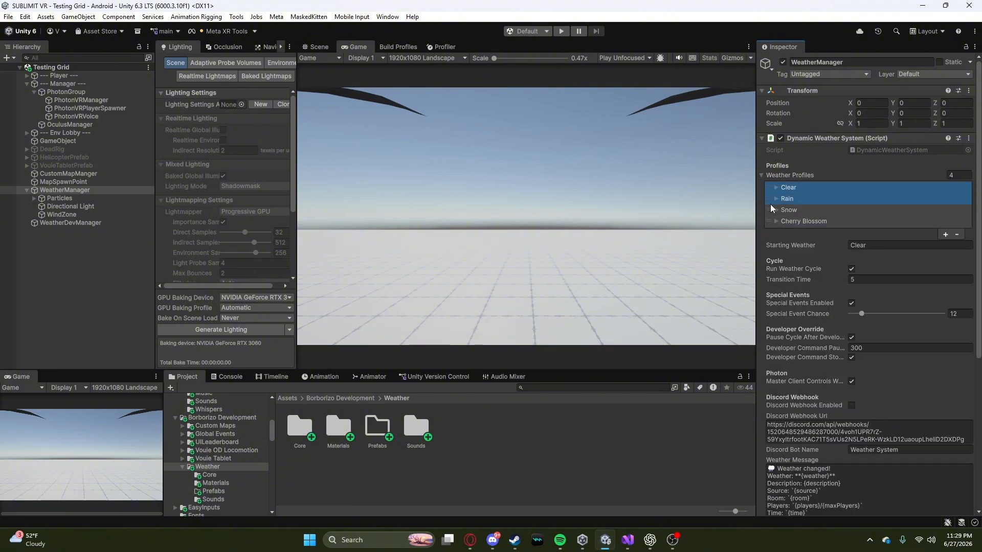
left_click(769, 208, "ctrl")
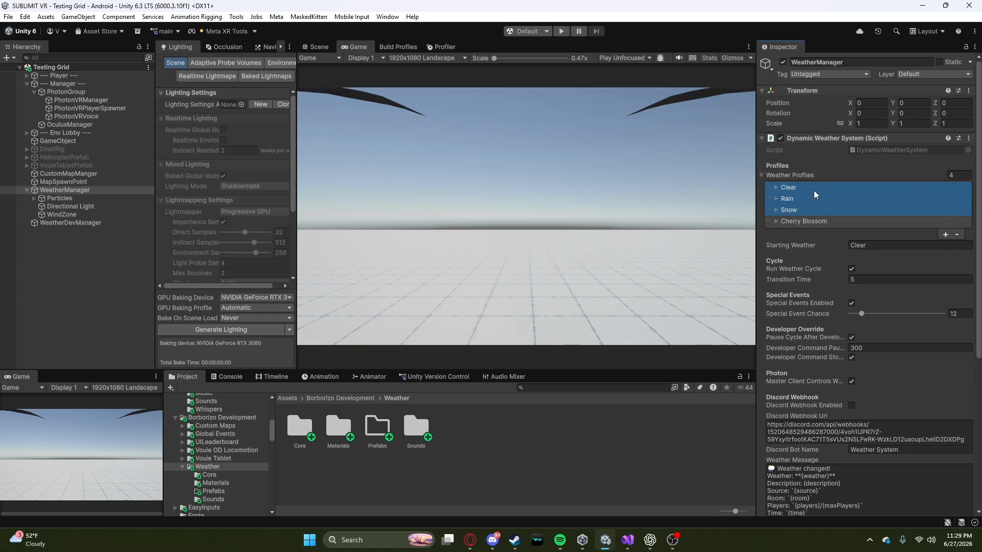
left_click(768, 221)
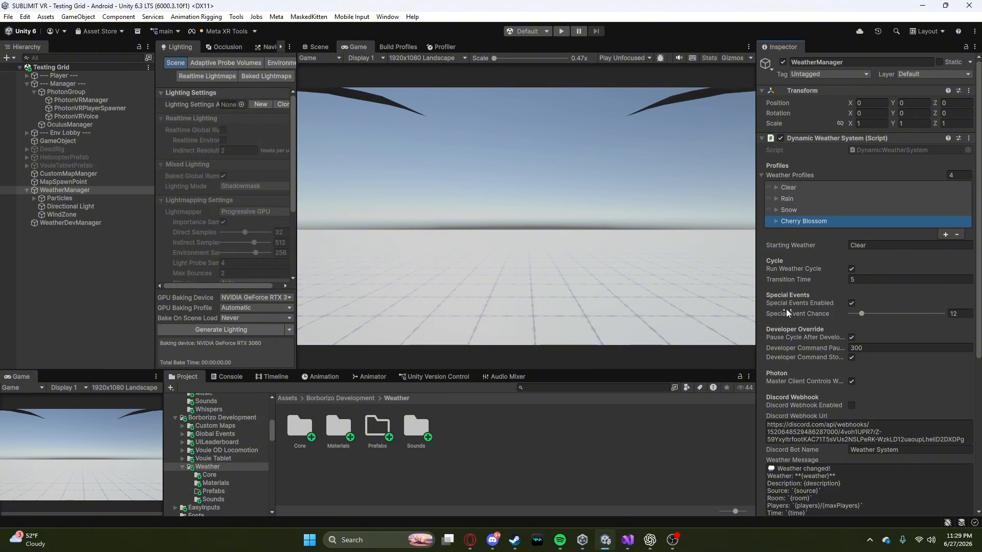
Step: Turn Special Events Enabled off and back on while pointing out the Cherry Blossom and Snow profiles
left_click(851, 303)
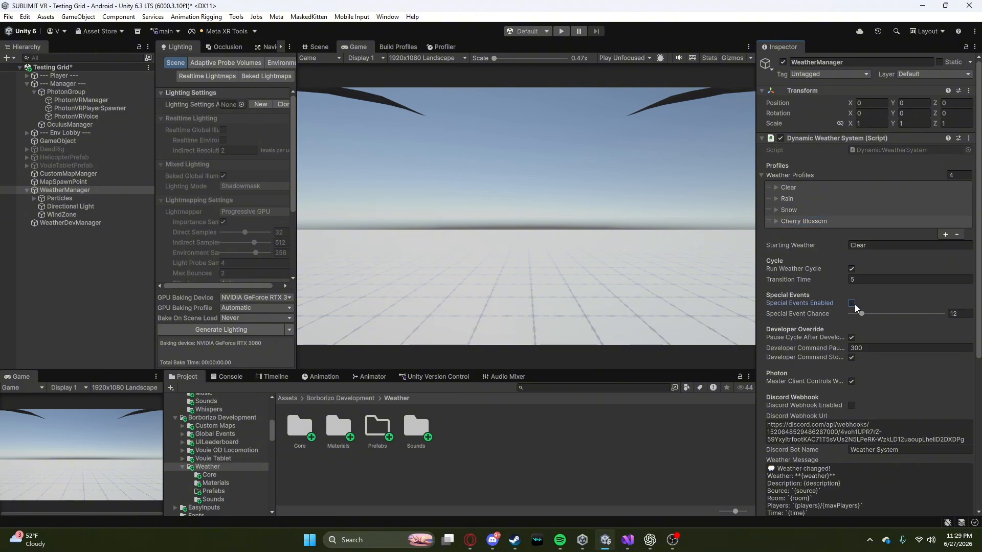
left_click(805, 220)
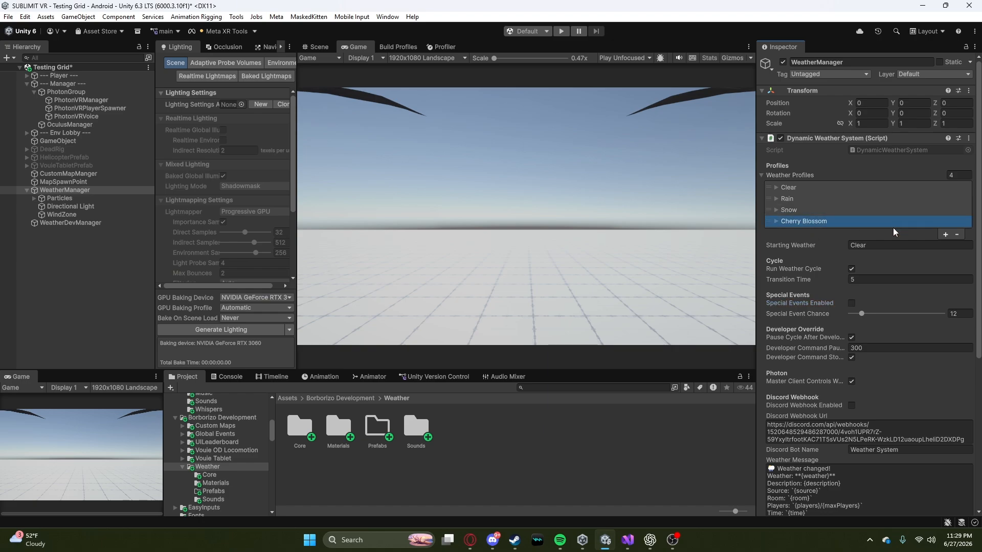
left_click(851, 303)
left_click_drag(960, 312, 944, 315)
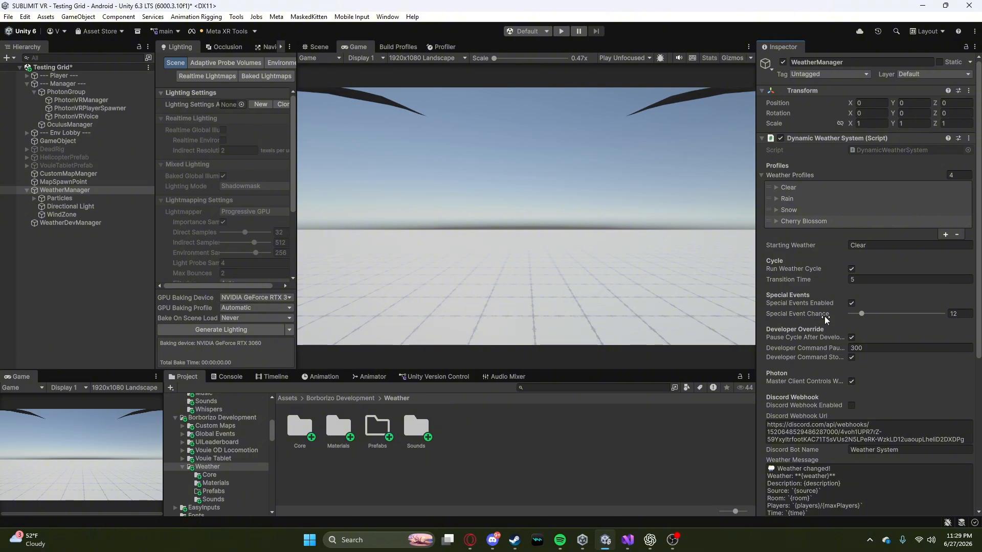
left_click(765, 201)
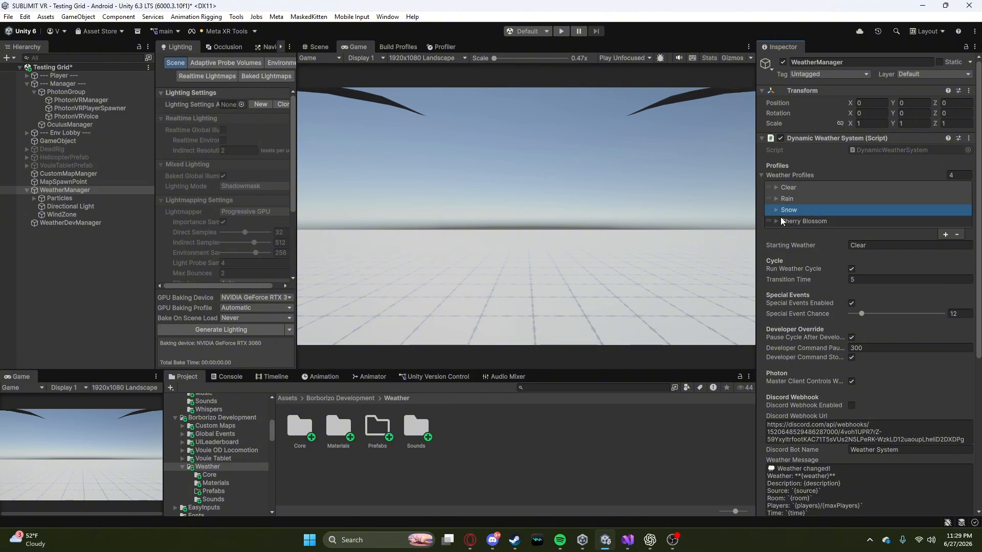
Step: Expand and collapse the Snow weather profile, and do the same with the Clear profile to view its description
left_click(776, 208)
left_click(776, 209)
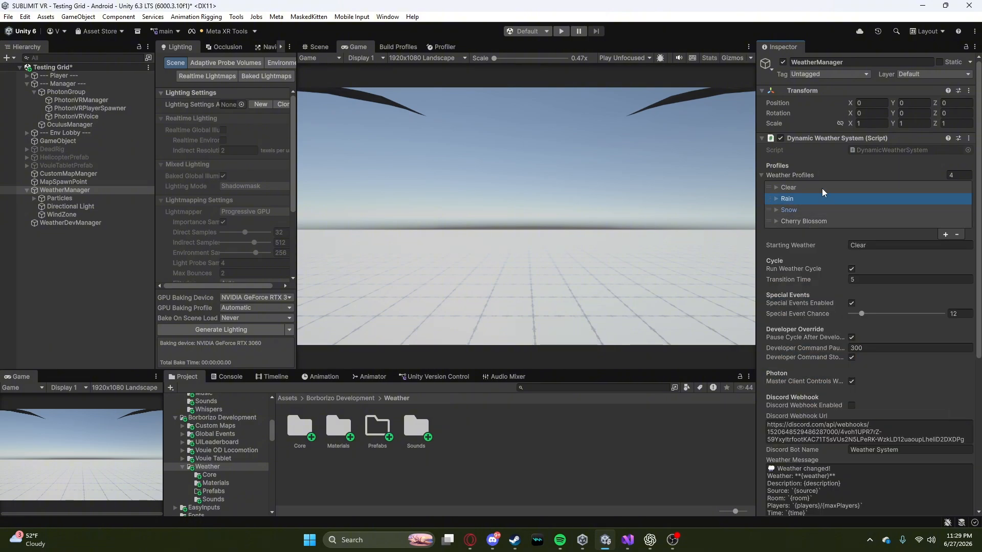
left_click(776, 188)
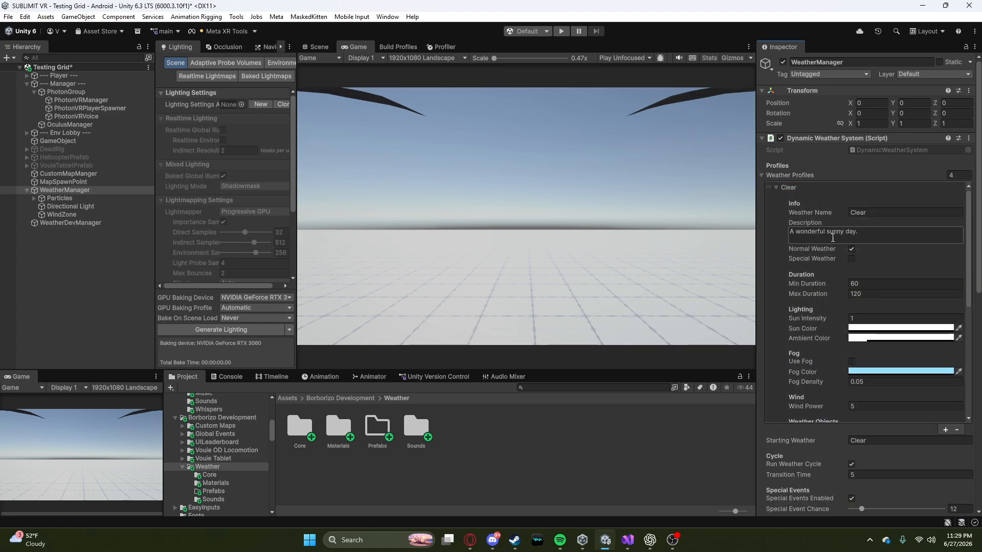
left_click(777, 188)
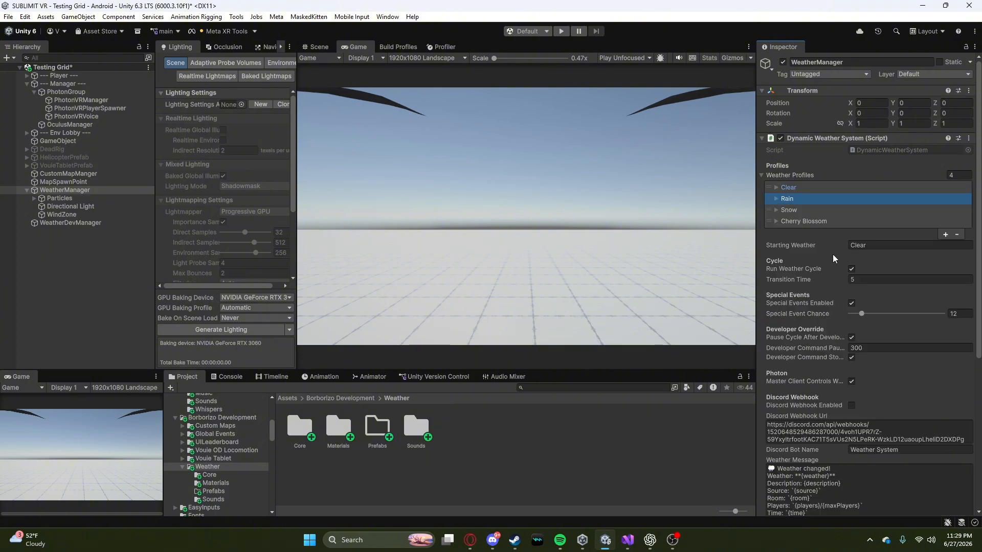
Step: Review the Clear profile's duration, lighting, fog, wind, audio and lightning settings, and collapse the profile again
left_click(777, 187)
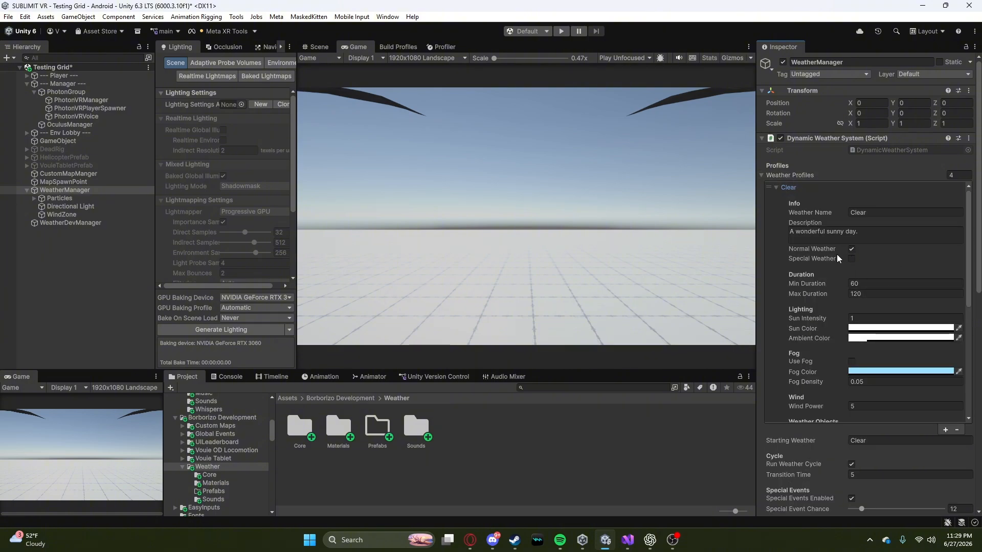
scroll(876, 296, "down", 5)
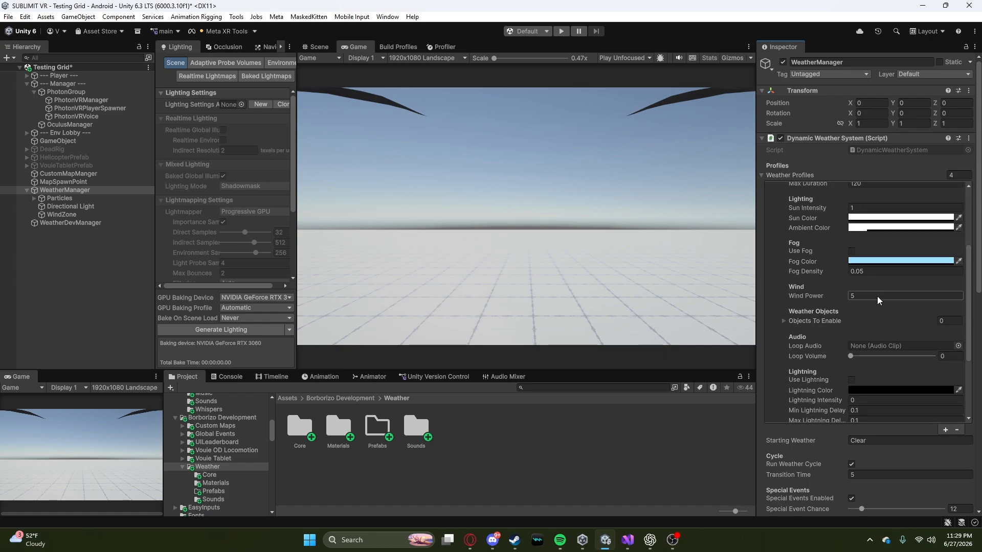
scroll(880, 307, "down", 4)
scroll(885, 326, "up", 10)
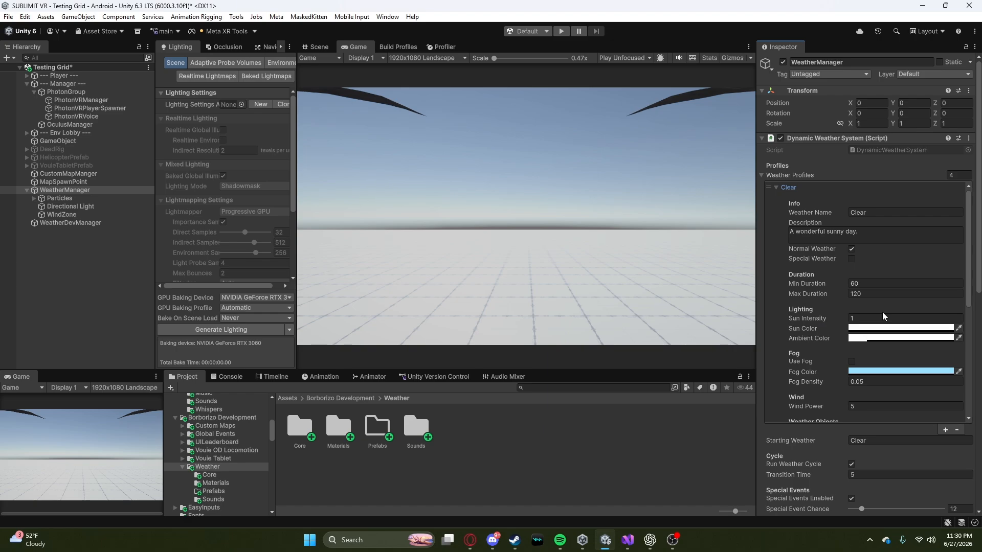
scroll(843, 388, "down", 3)
scroll(799, 460, "up", 3)
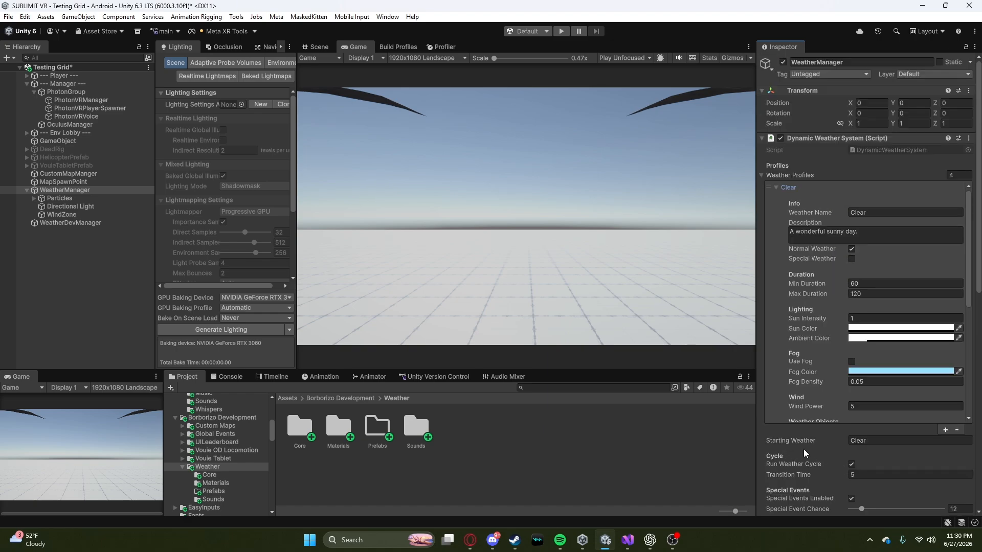
left_click(793, 189)
left_click(780, 200)
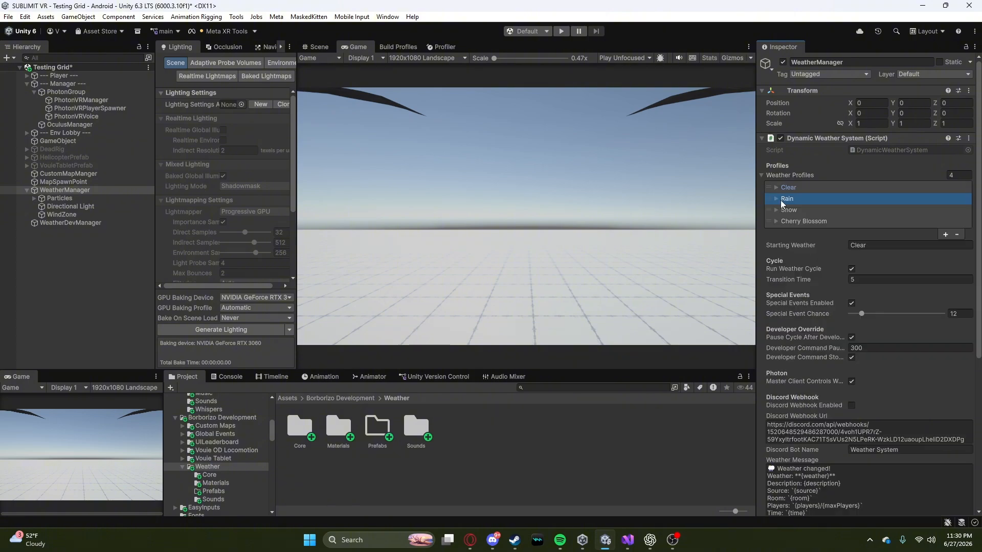
Step: View the WeatherDevManager object's settings and point out its Photon Chat App Id
left_click(99, 224)
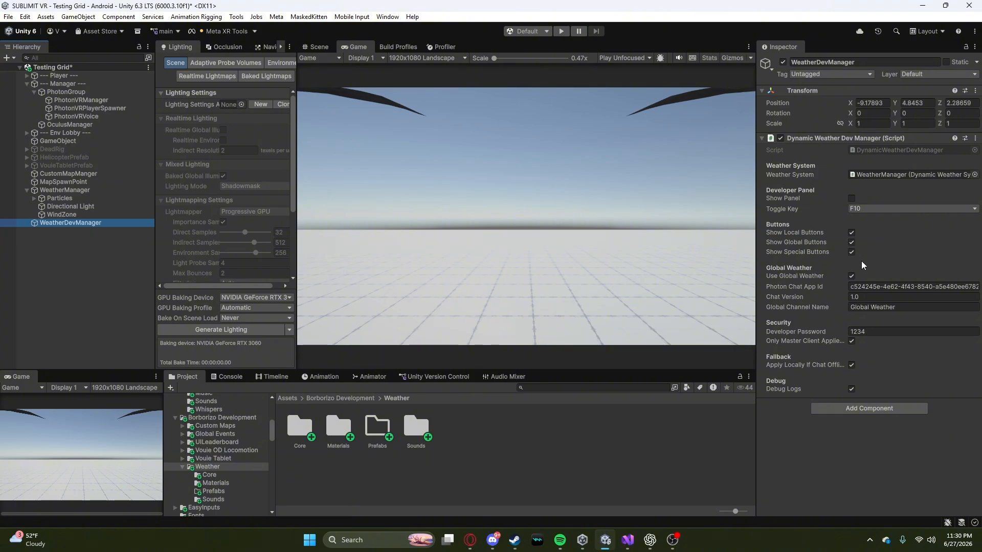
left_click(782, 287)
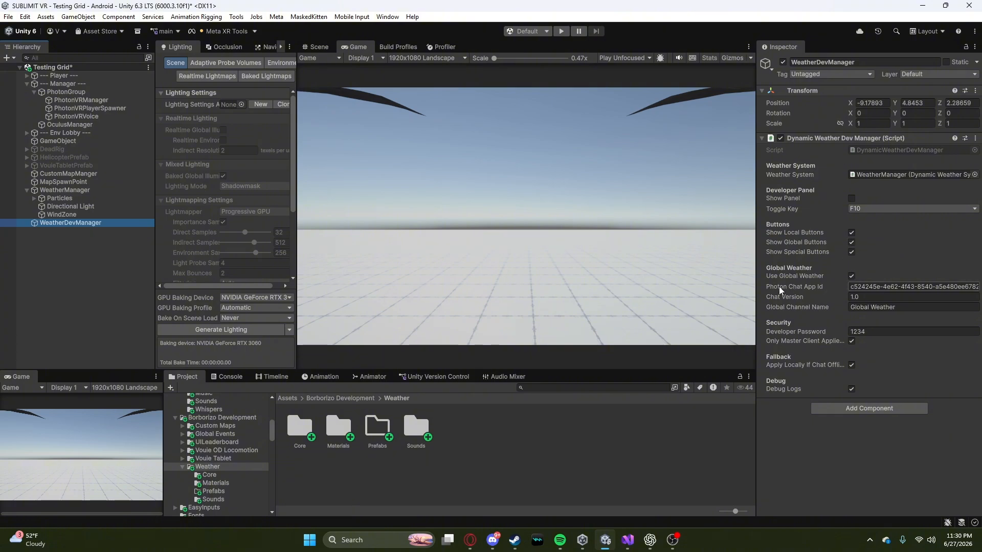
left_click(865, 286)
Step: Switch to the Photon dashboard in the browser and look through the Photon Cloud apps list
left_click(470, 539)
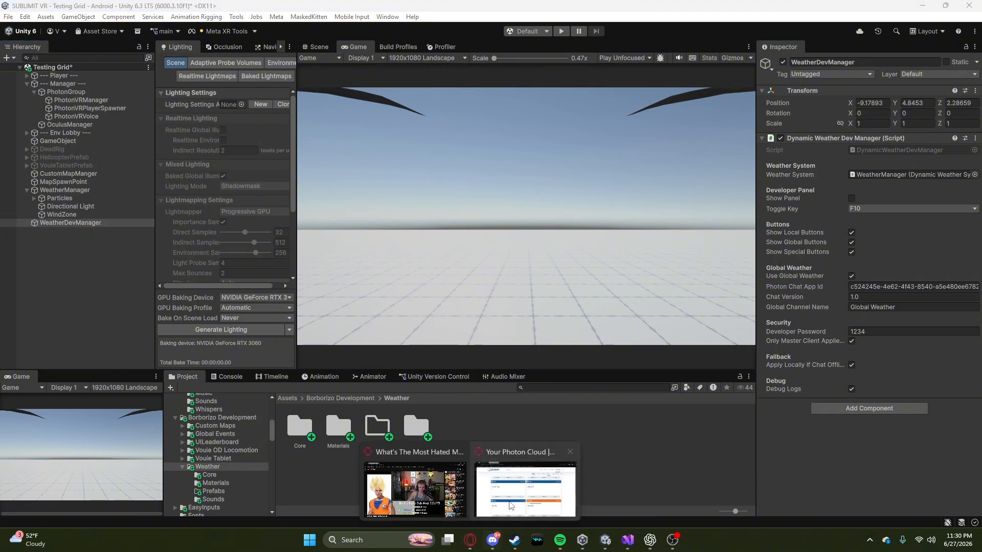
left_click(525, 483)
left_click(79, 173)
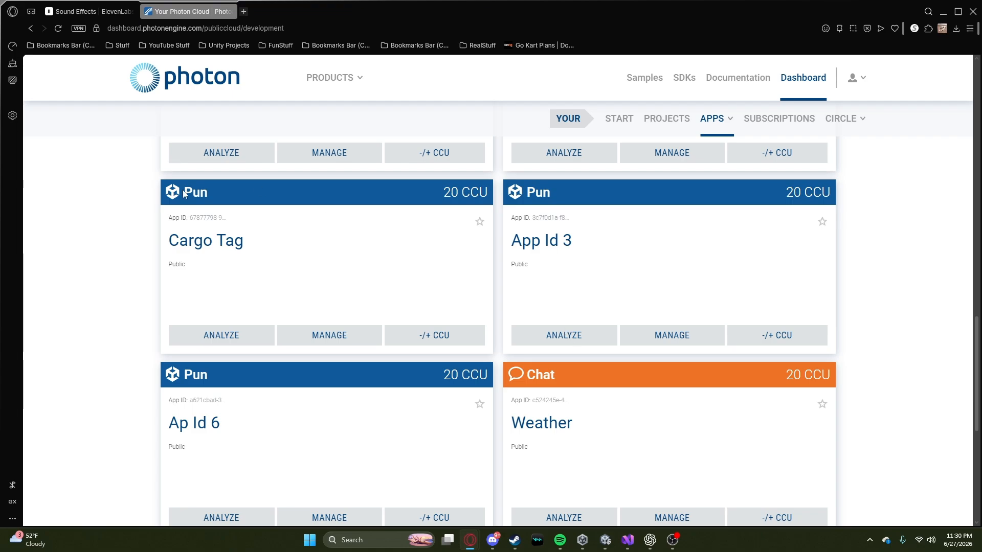
scroll(615, 317, "down", 2)
scroll(615, 297, "up", 8)
scroll(616, 298, "up", 8)
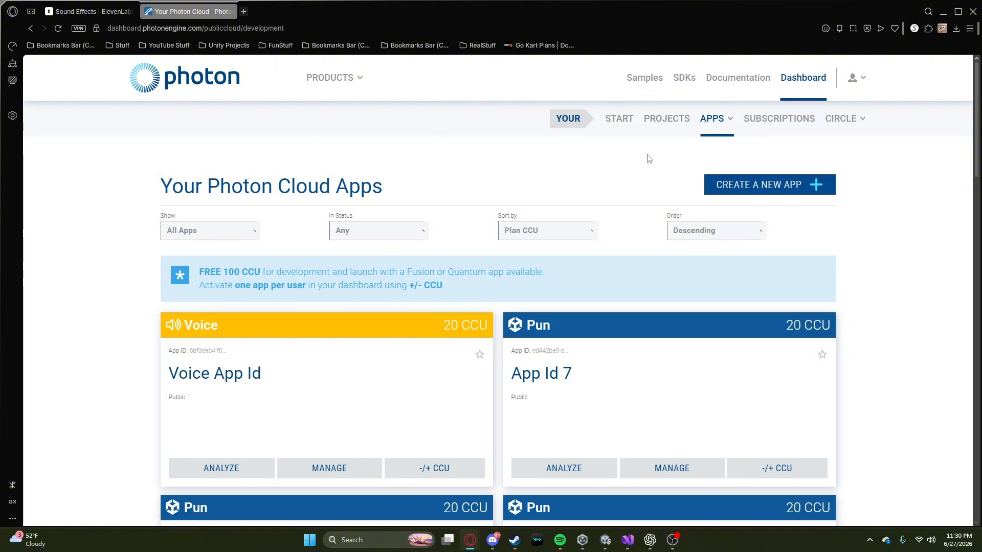
Step: Start a new Photon app with the Chat SDK selected and cancel the creation form
left_click(713, 119)
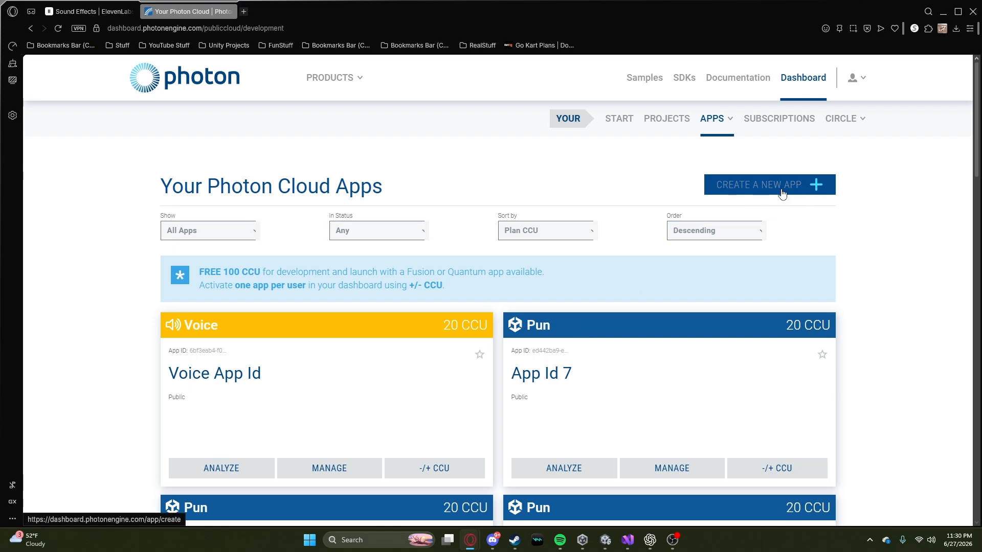
left_click(761, 185)
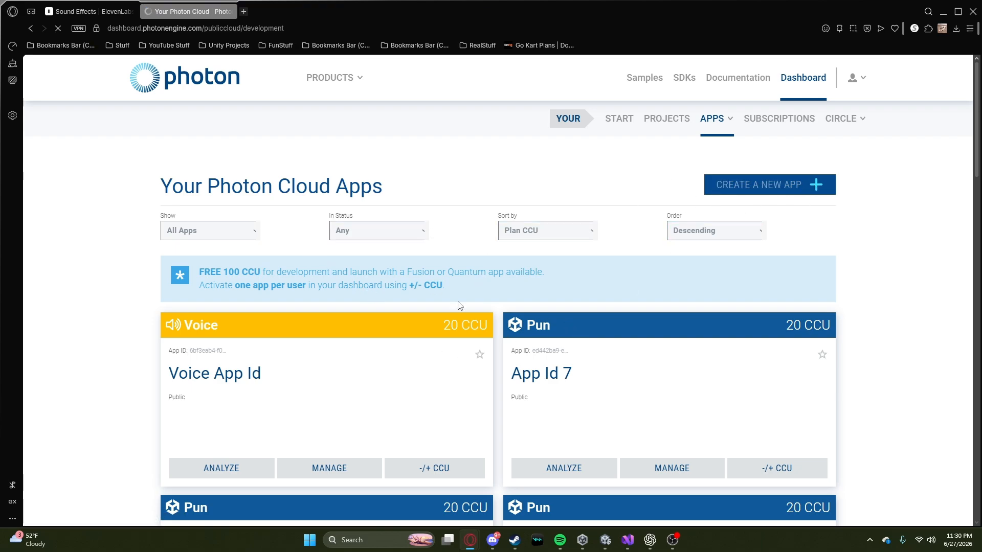
scroll(278, 272, "down", 4)
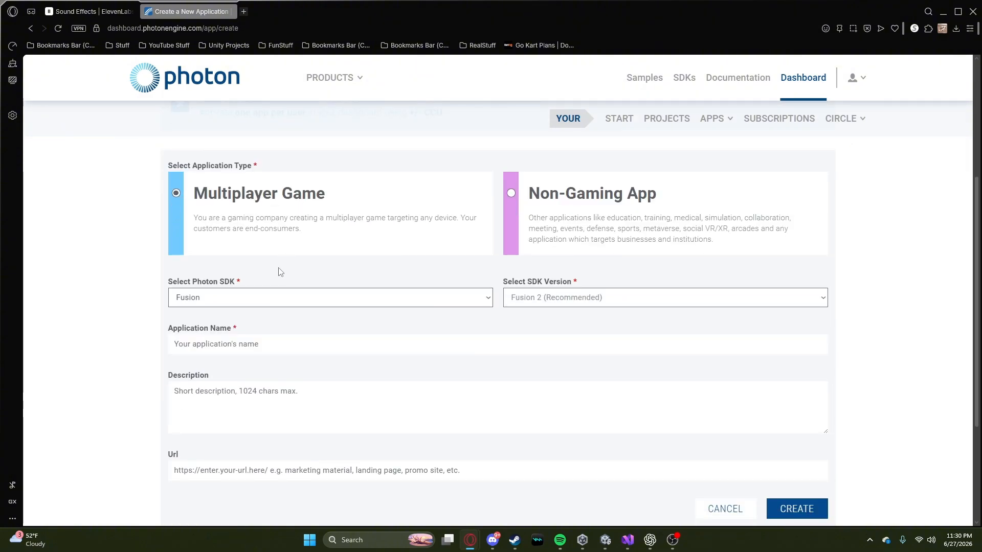
left_click(286, 297)
left_click(186, 381)
left_click(254, 343)
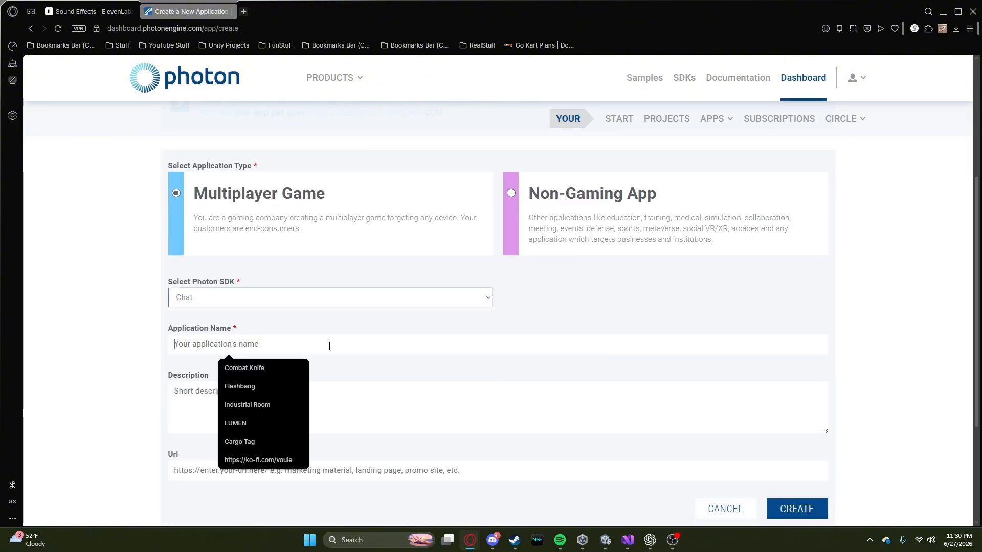
left_click(796, 509)
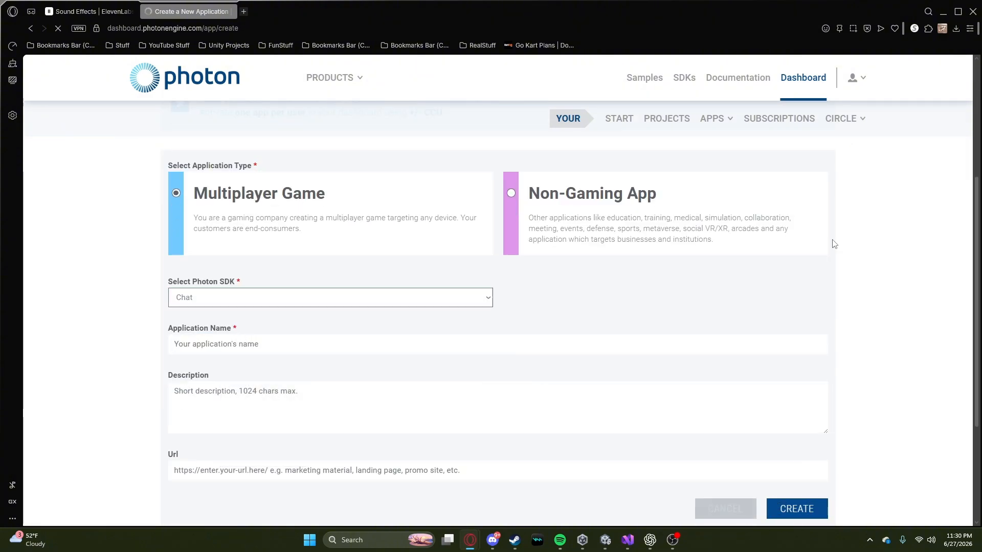
Step: Return to the Development apps list in Photon and reveal the full App ID of the Weather Chat app
scroll(717, 256, "down", 10)
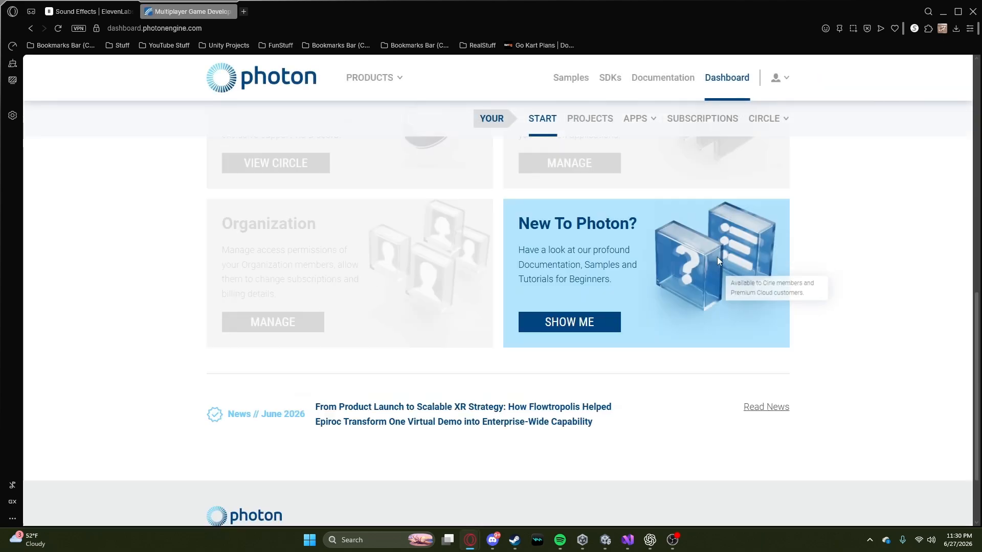
scroll(771, 259, "up", 6)
mouse_move(636, 119)
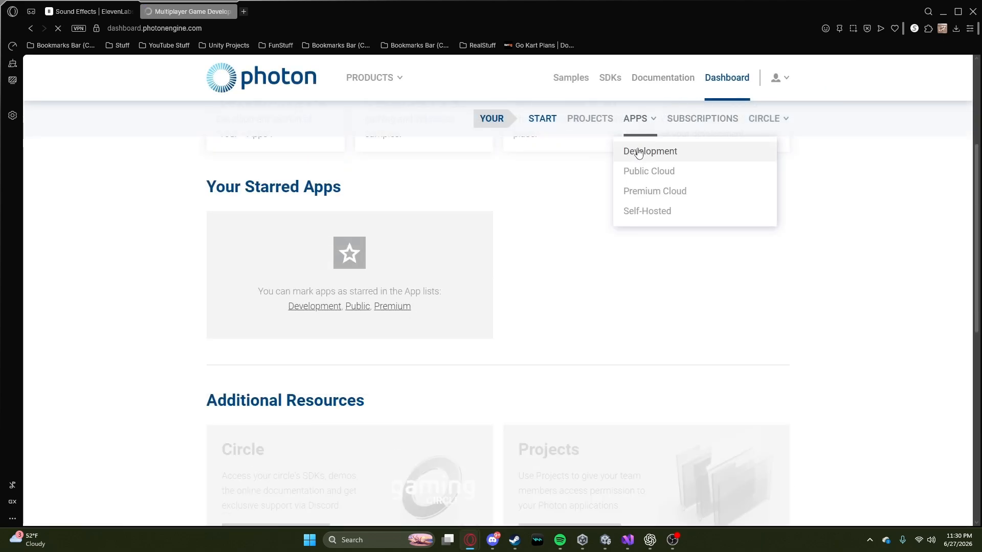
left_click(639, 150)
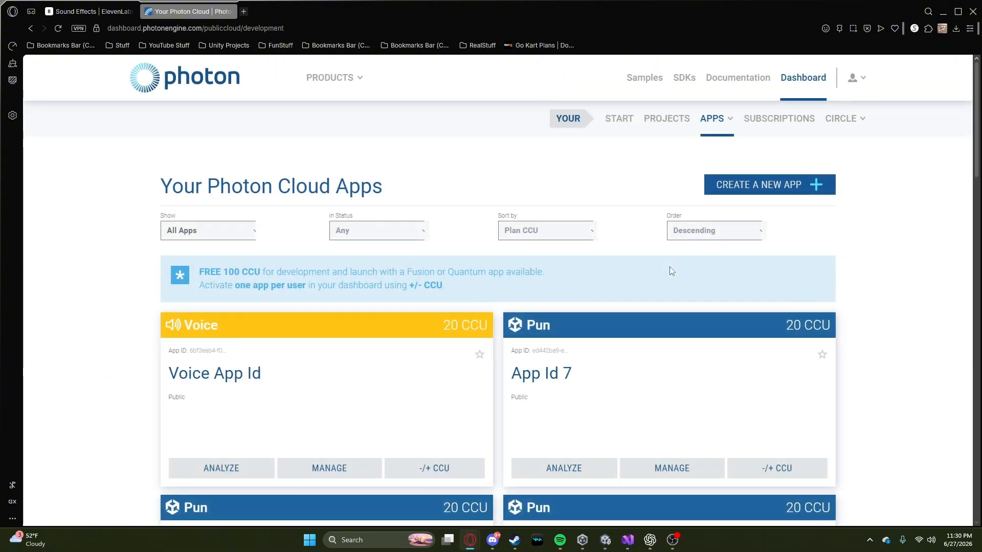
scroll(564, 302, "down", 15)
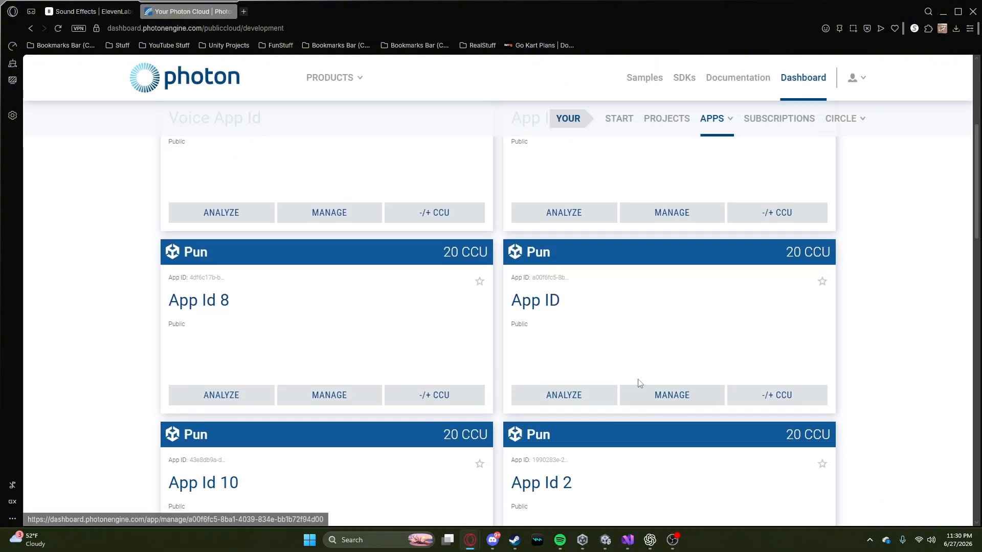
scroll(620, 376, "down", 8)
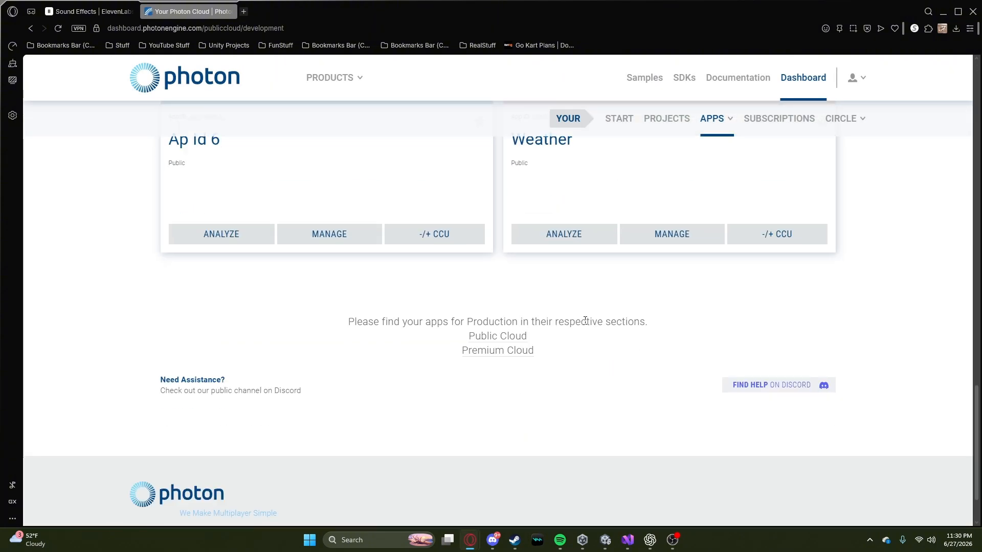
scroll(572, 307, "up", 5)
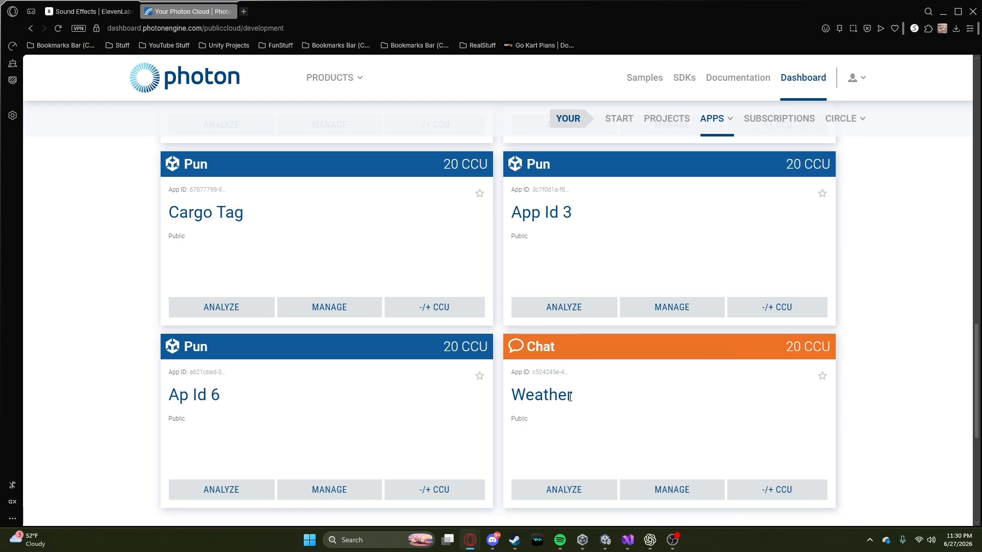
left_click(558, 373)
left_click_drag(549, 394, 544, 394)
left_click(549, 396)
left_click(550, 372)
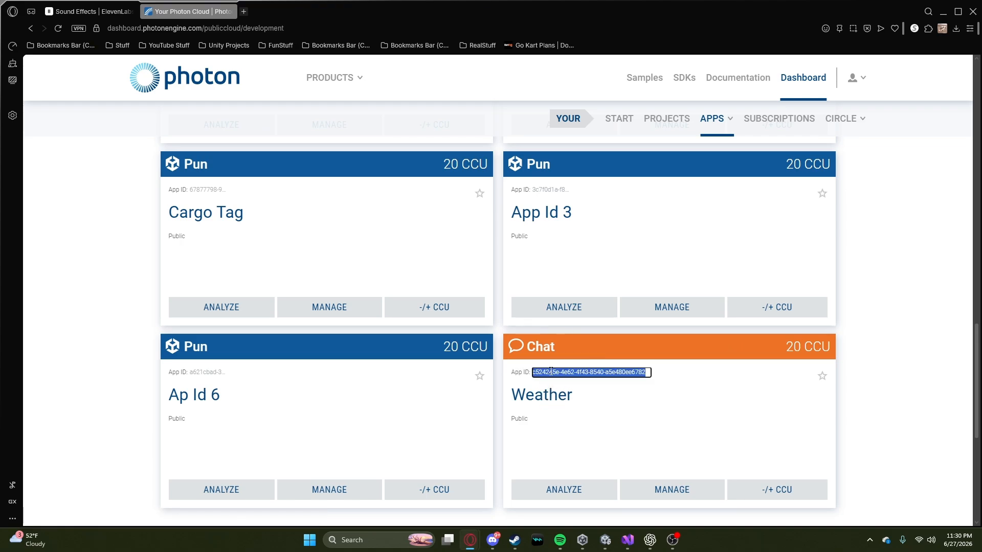
Step: Switch back to Unity and highlight the Photon Chat App Id in WeatherDevManager's Global Weather settings
left_click(605, 540)
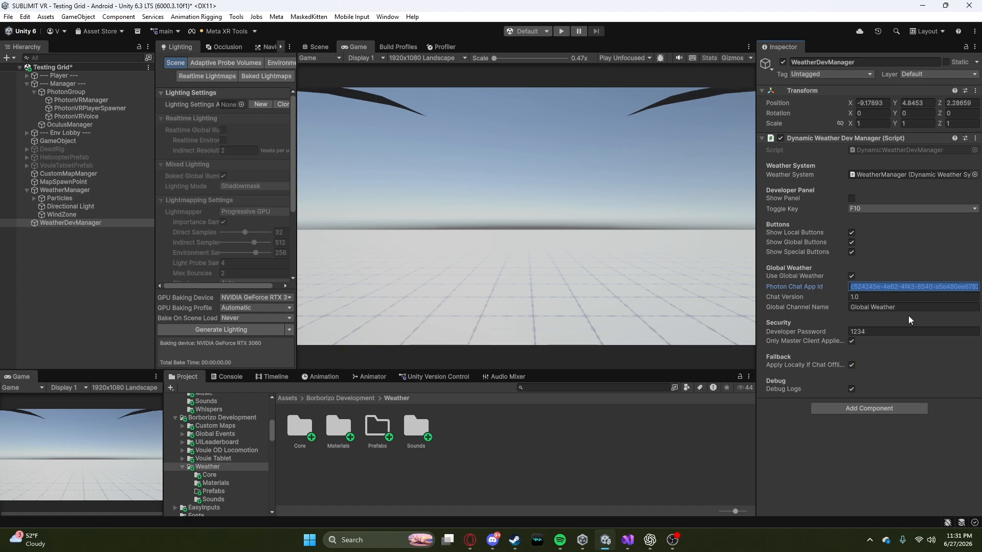
left_click(906, 260)
left_click(920, 287)
left_click(918, 261)
left_click(932, 288)
Step: Turn Show Special Buttons off and back on, and point out the Photon Chat App Id and developer panel settings
left_click(928, 250)
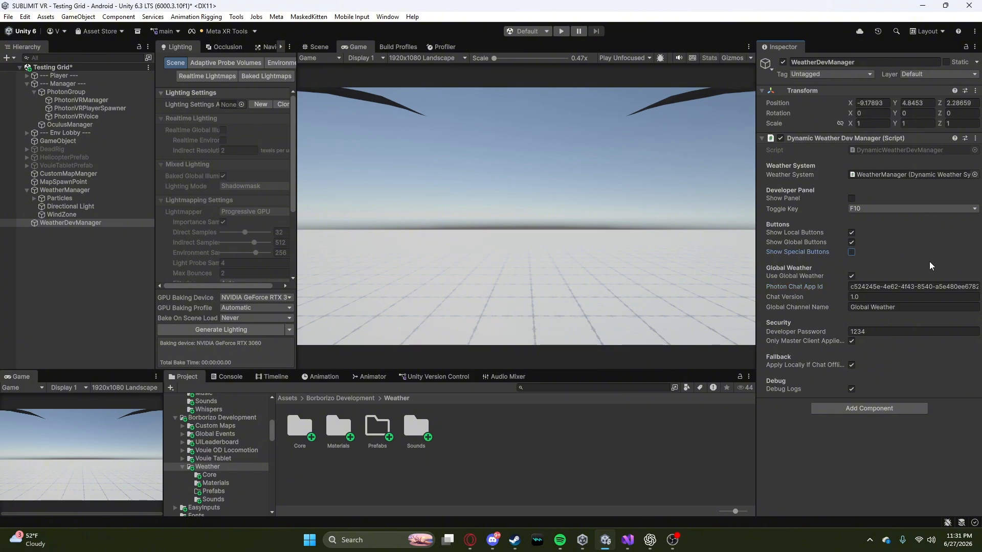
left_click(866, 253)
left_click(848, 285)
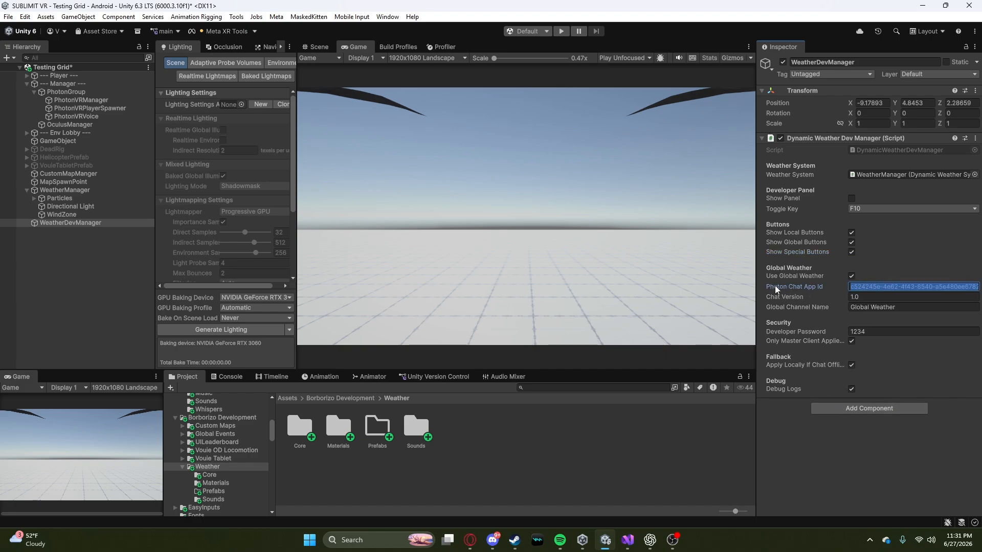
left_click(833, 219)
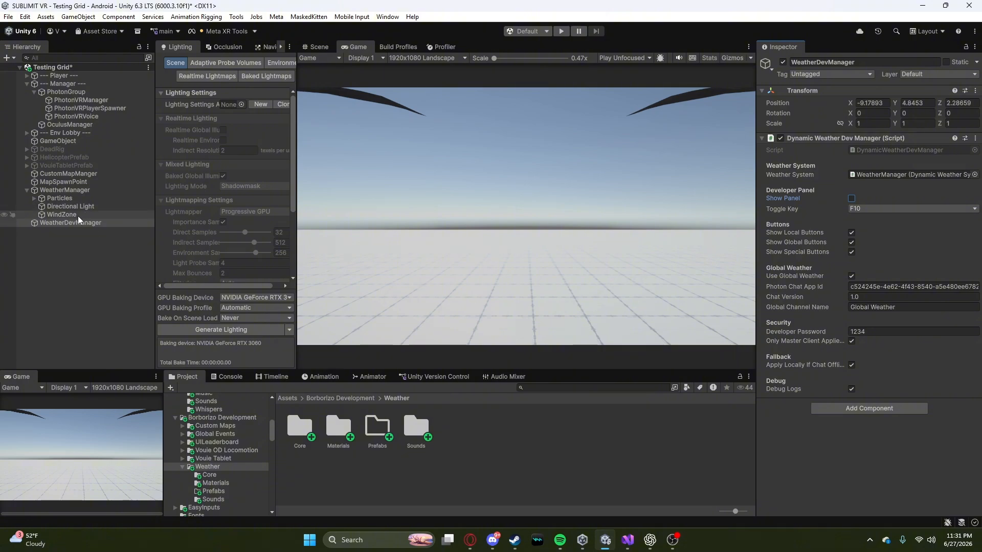
Step: Reopen WeatherManager's Weather Profiles list and examine the Clear profile's weather type, duration, lighting and fog settings
left_click(32, 193)
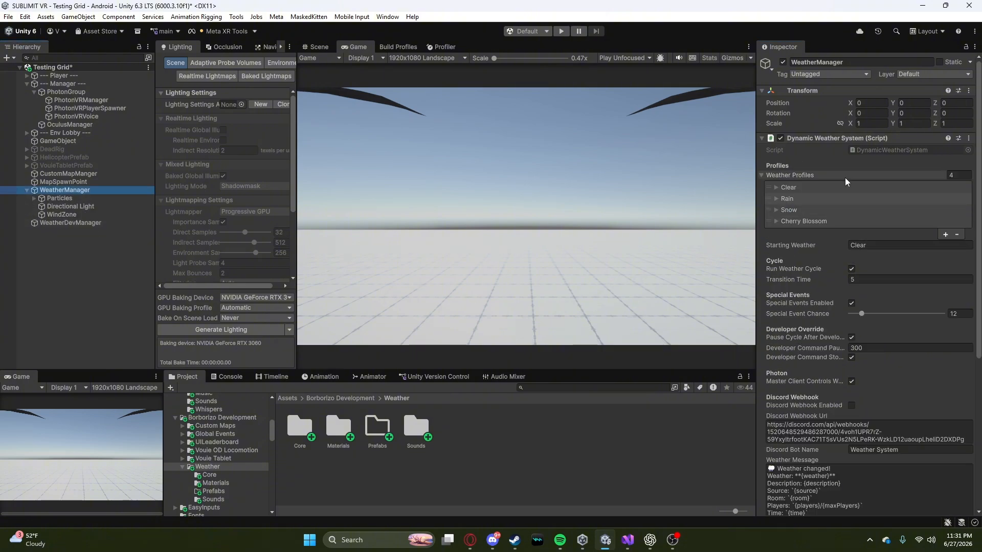
left_click(793, 177)
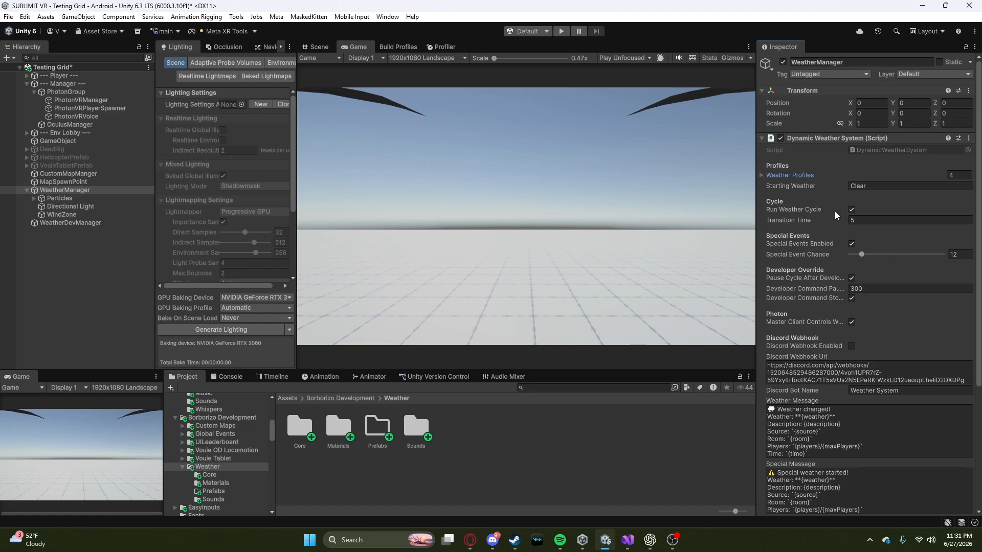
left_click(761, 175)
left_click(787, 186)
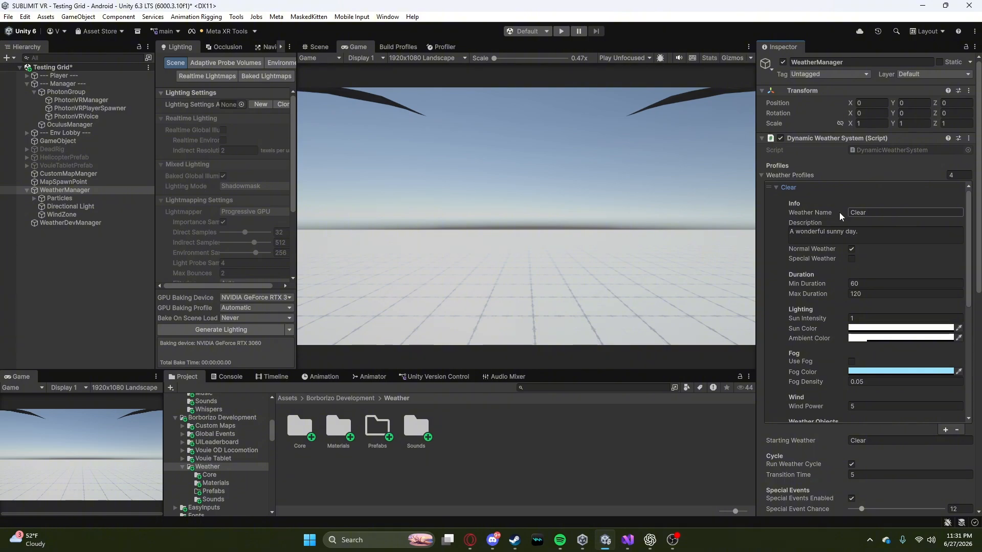
left_click(824, 249)
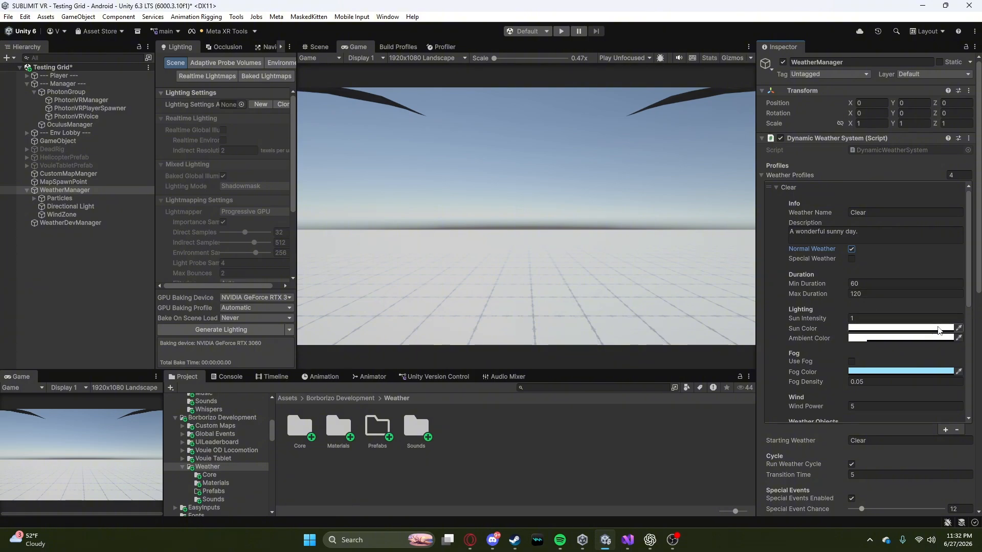
scroll(828, 323, "down", 1)
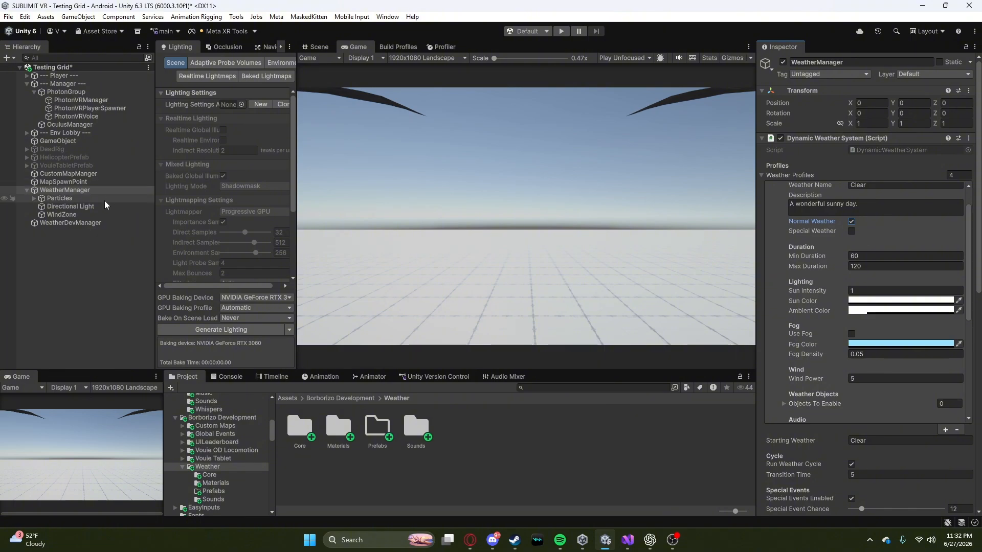
Step: View the WindZone and Directional Light objects under WeatherManager
left_click(88, 215)
left_click(87, 209)
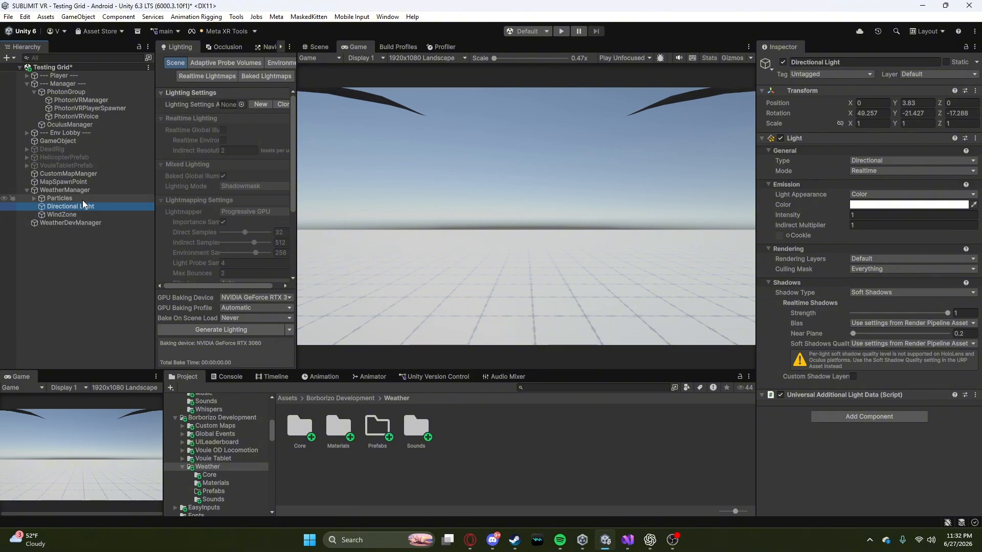
Step: Inspect the Clear profile's Ambient Color in WeatherManager and view the Directional Light object
left_click(71, 191)
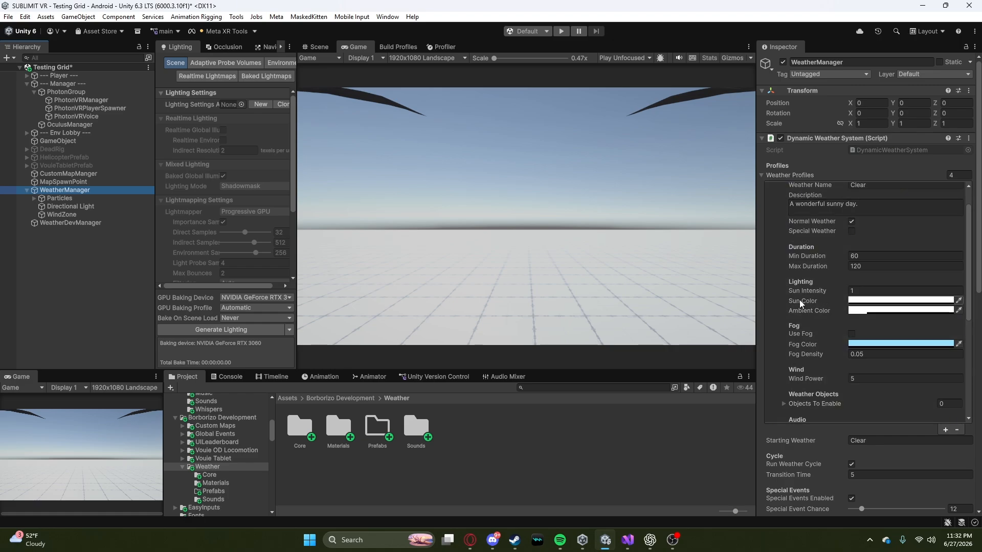
left_click(859, 313)
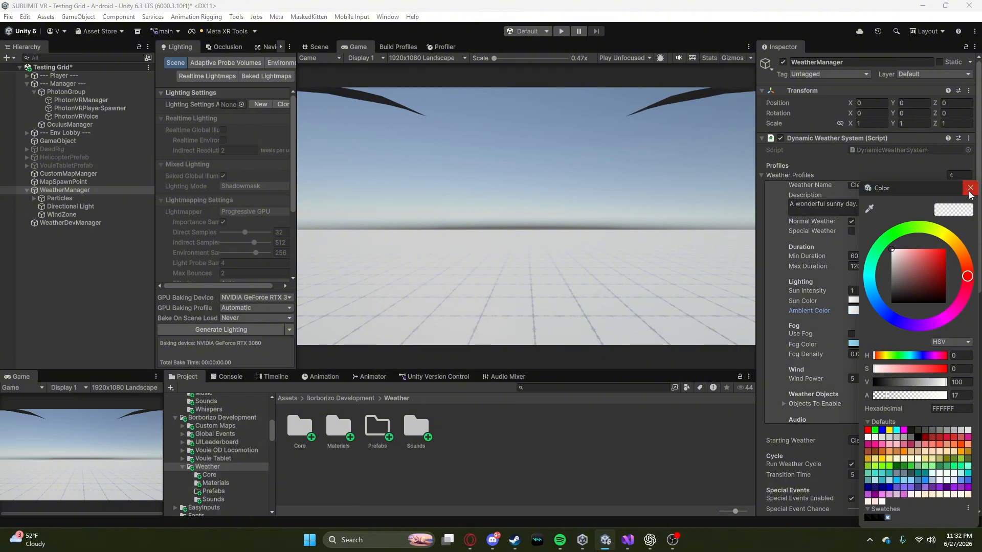
left_click(750, 244)
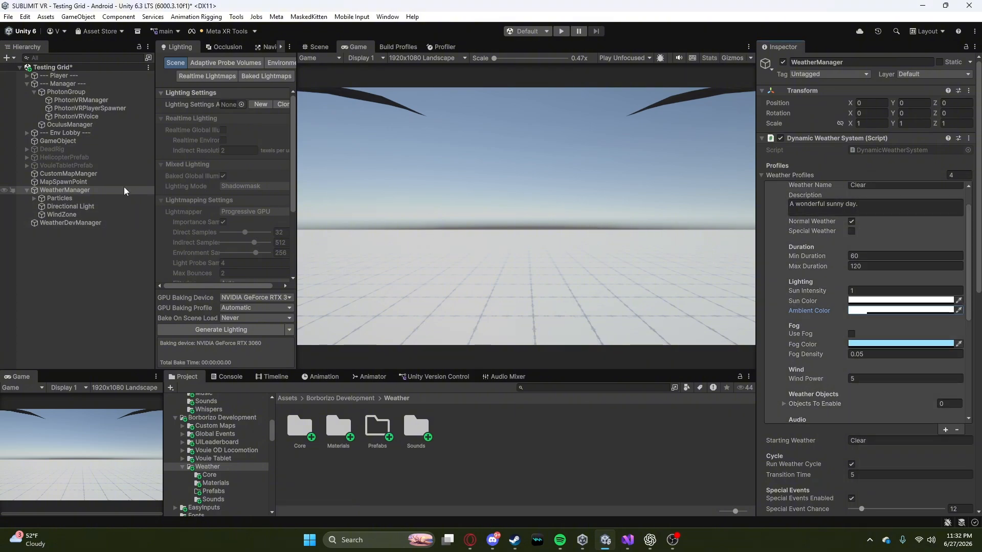
left_click(75, 207)
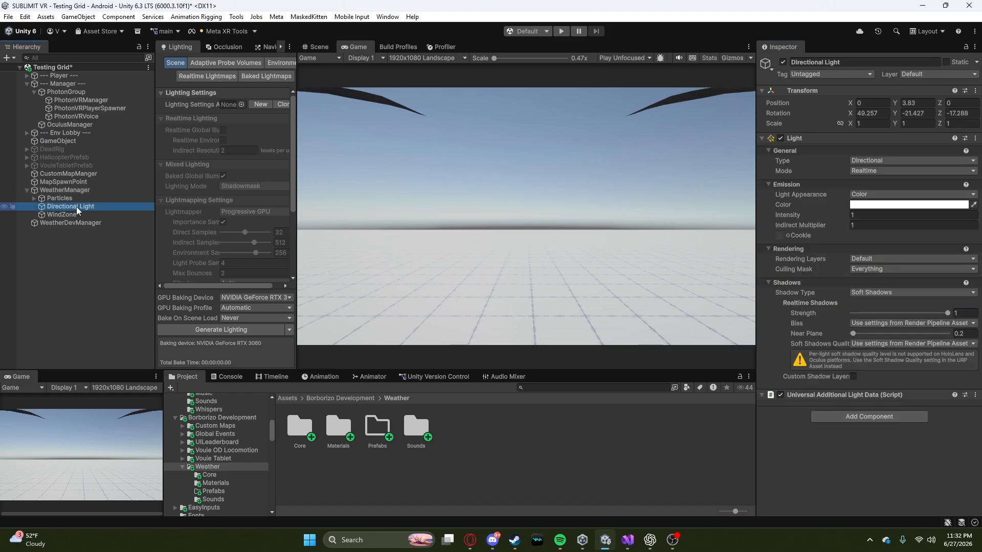
left_click(581, 207)
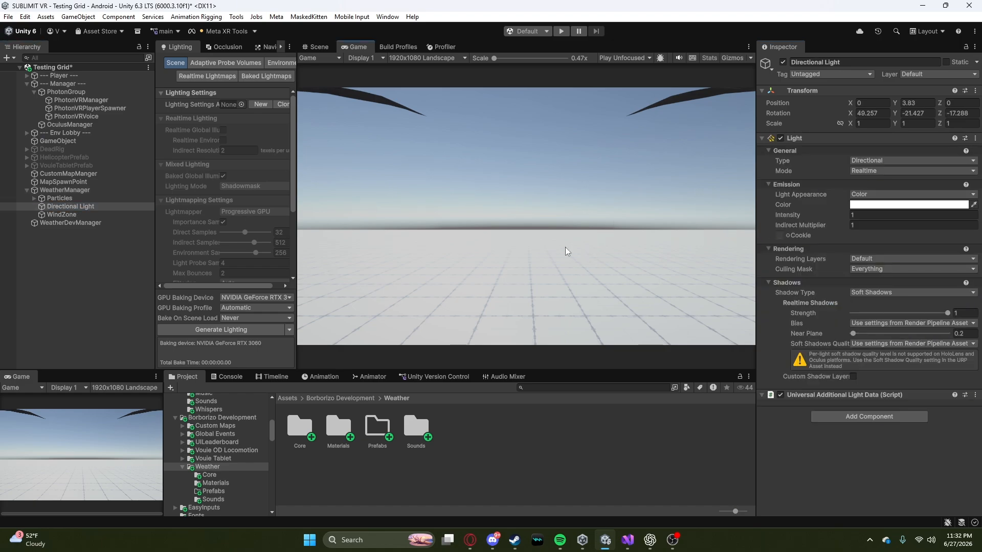
Step: Reselect WeatherManager and turn the scene's Fog on and back off in the environment lighting settings
left_click(65, 190)
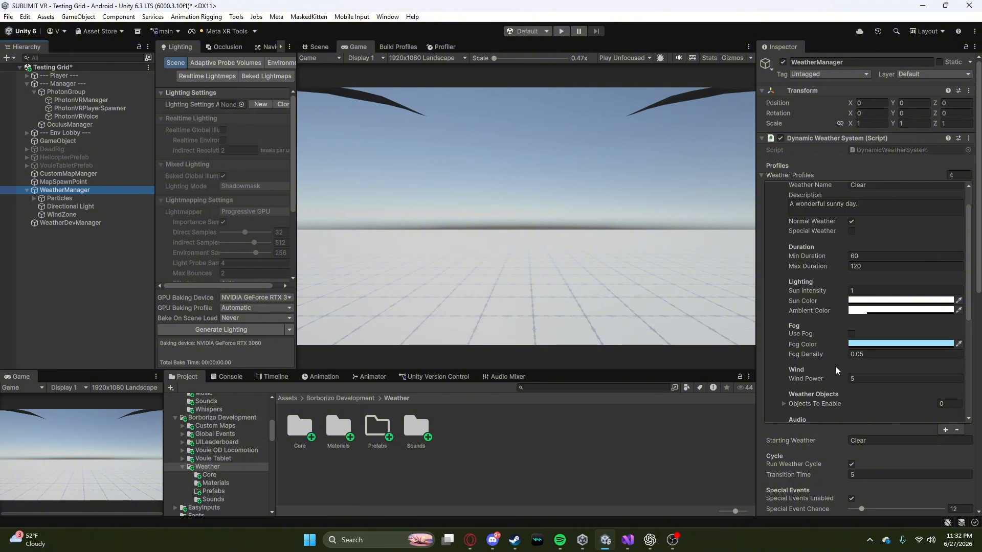
scroll(808, 290, "down", 1)
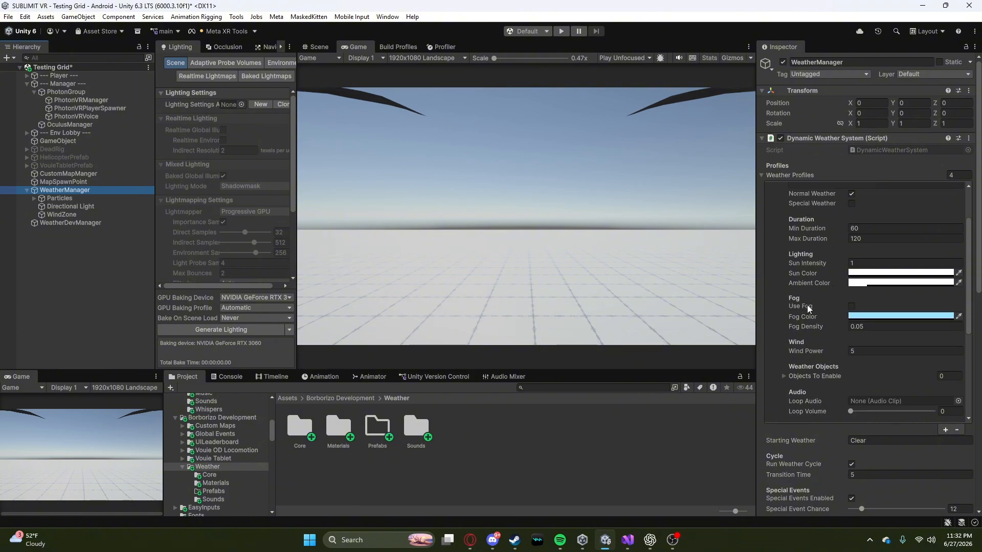
left_click(278, 64)
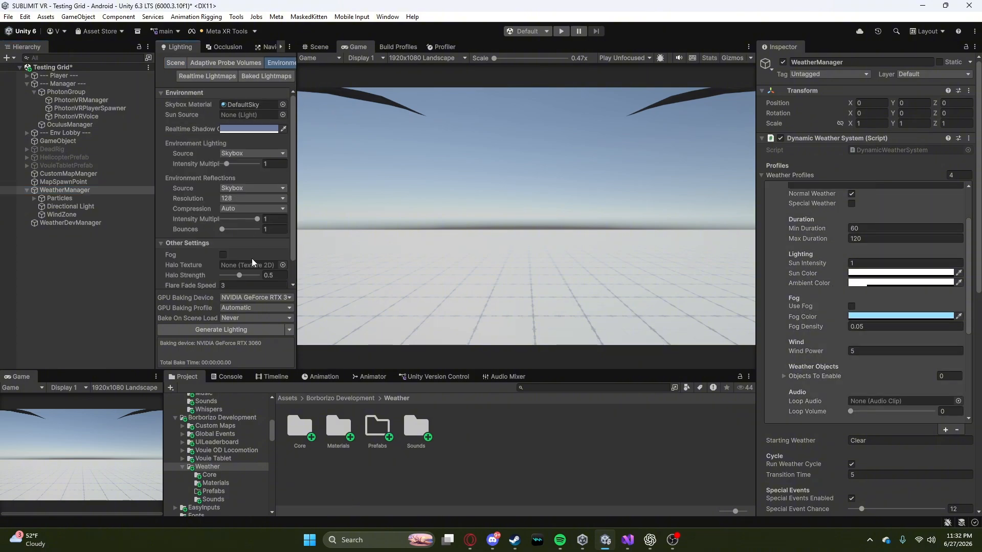
scroll(235, 246, "down", 2)
left_click(224, 229)
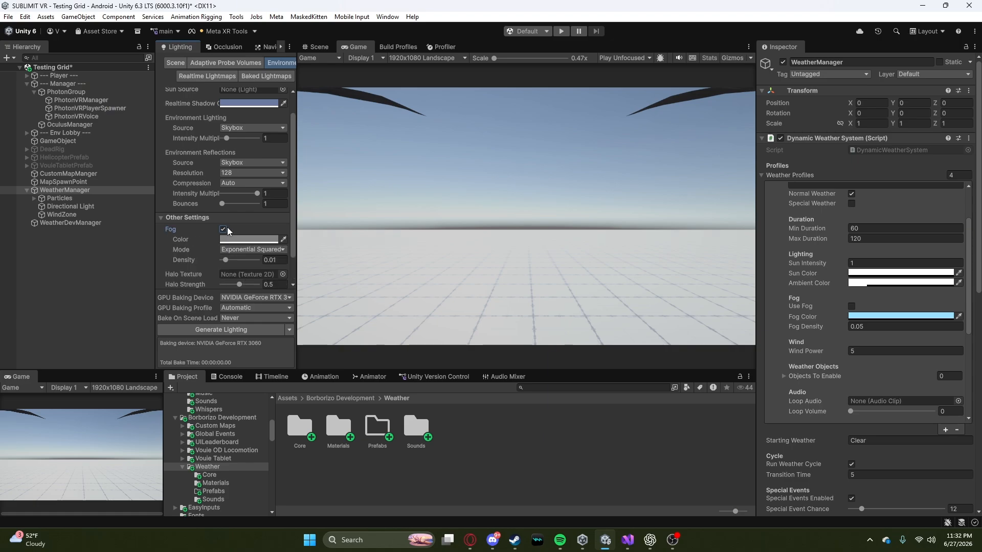
left_click(224, 229)
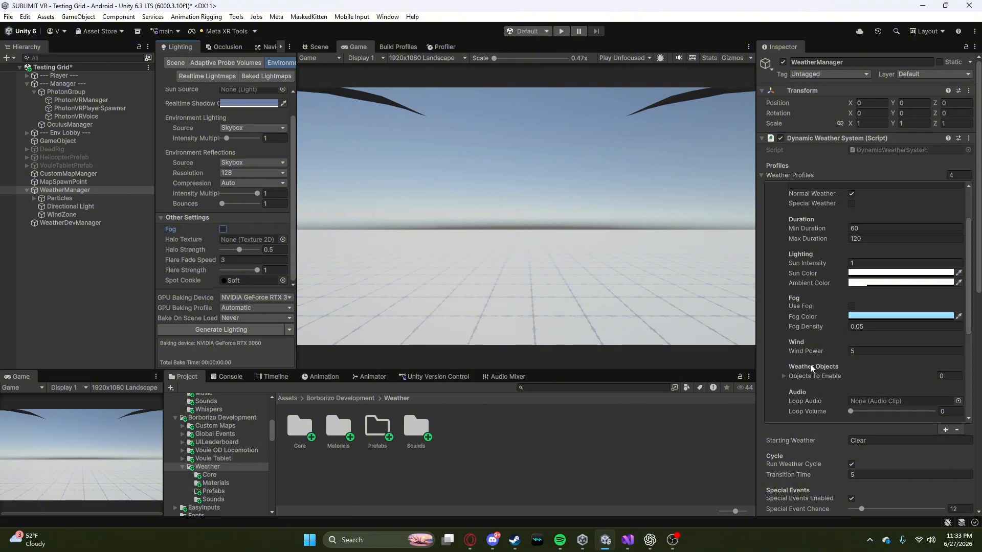
Step: Add an empty element to the Clear profile's Objects To Enable list and remove it again
scroll(810, 359, "down", 4)
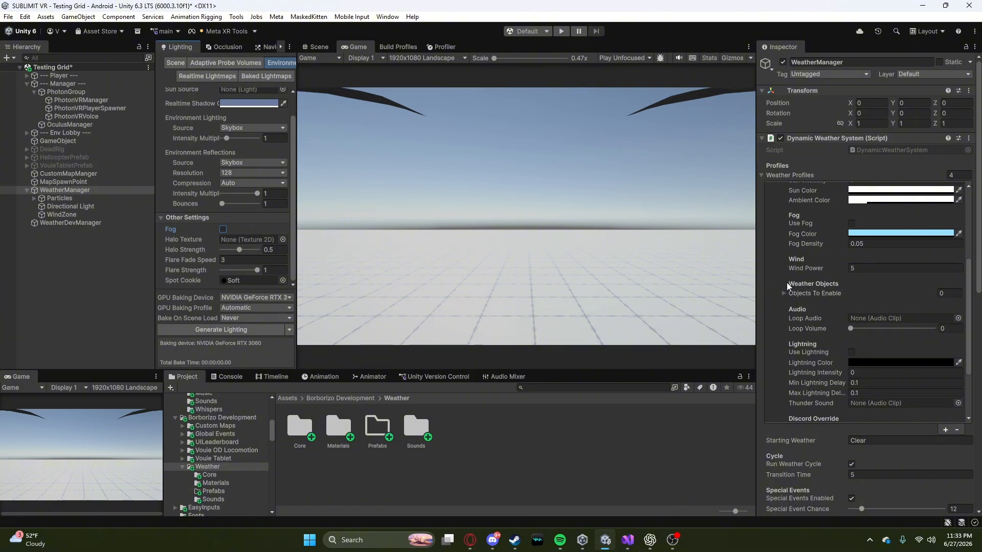
left_click(809, 296)
left_click(935, 318)
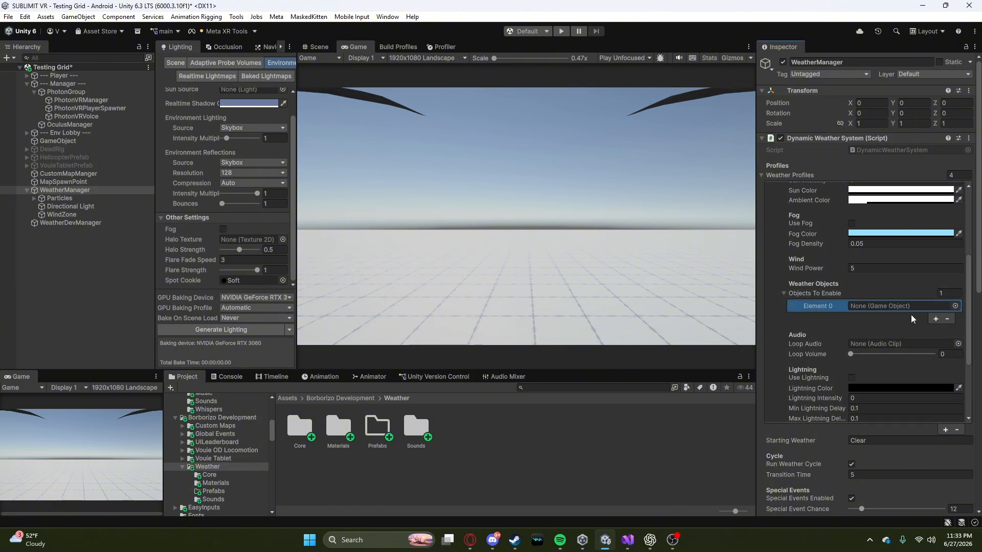
left_click(947, 318)
left_click(779, 294)
Step: Review the Clear profile's audio and lightning settings and open the Weather folder's Sounds subfolder
scroll(845, 321, "down", 2)
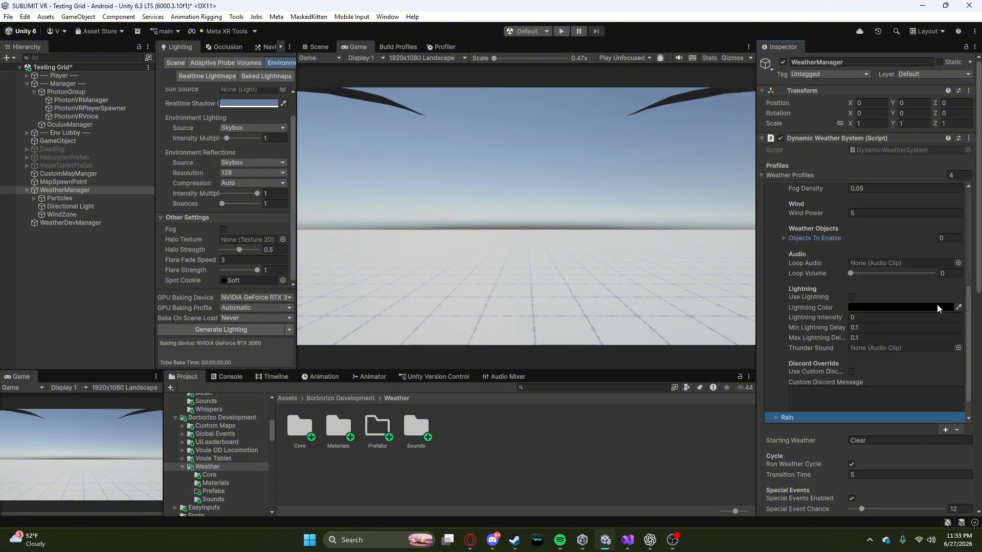
scroll(861, 348, "down", 2)
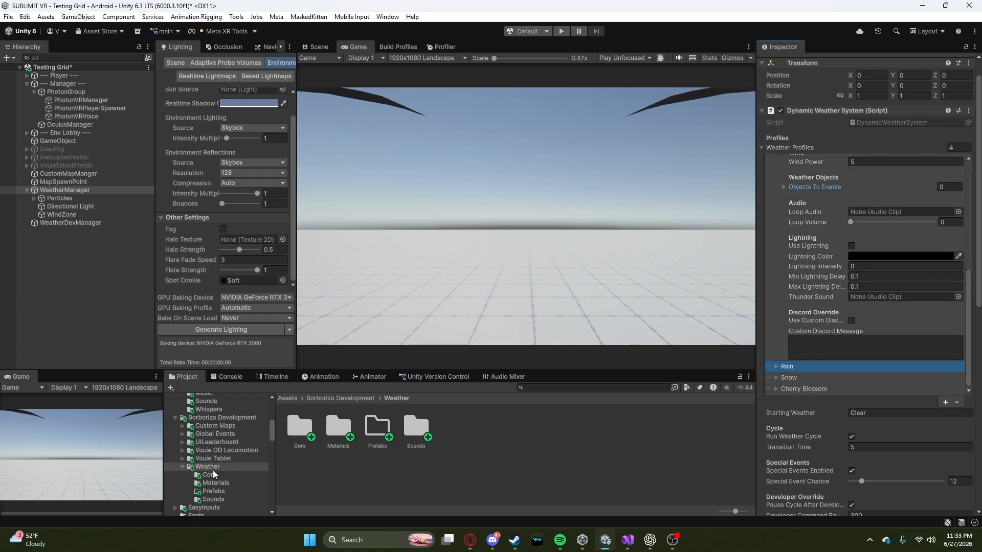
left_click(209, 500)
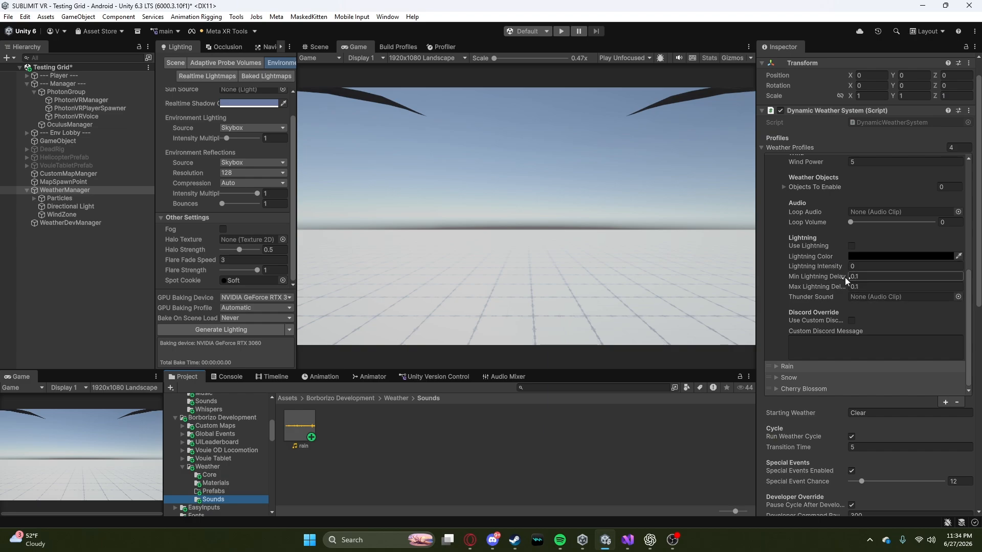
Step: Inspect the Clear profile's Lightning Color, Thunder Sound and Discord Override message settings
left_click(850, 256)
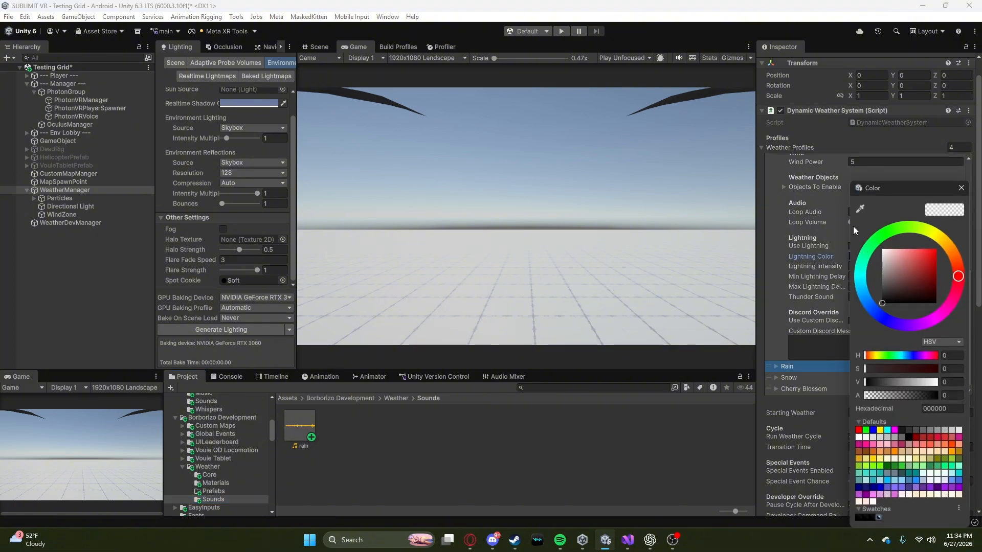
left_click(965, 189)
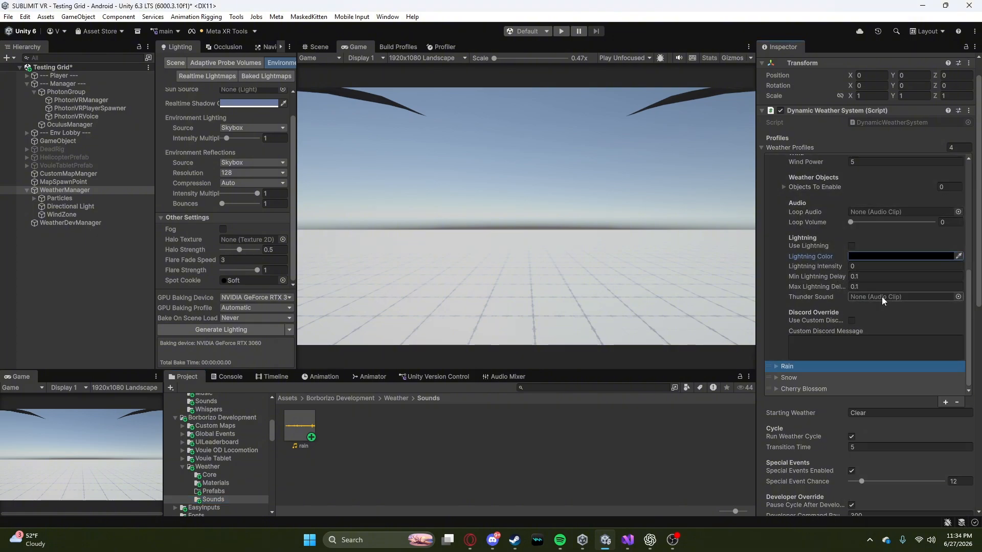
scroll(838, 282, "down", 4)
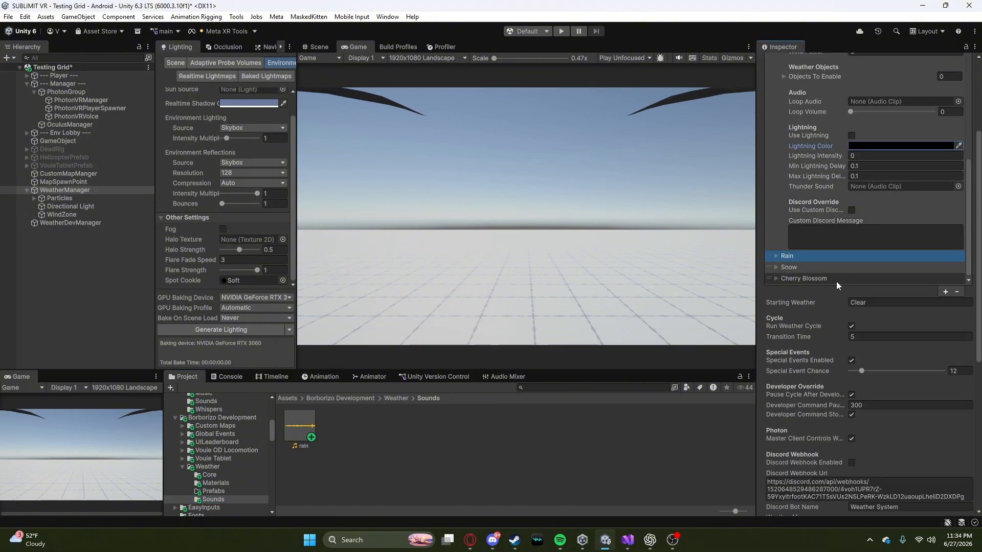
scroll(836, 283, "up", 4)
scroll(845, 325, "down", 1)
scroll(874, 399, "up", 2)
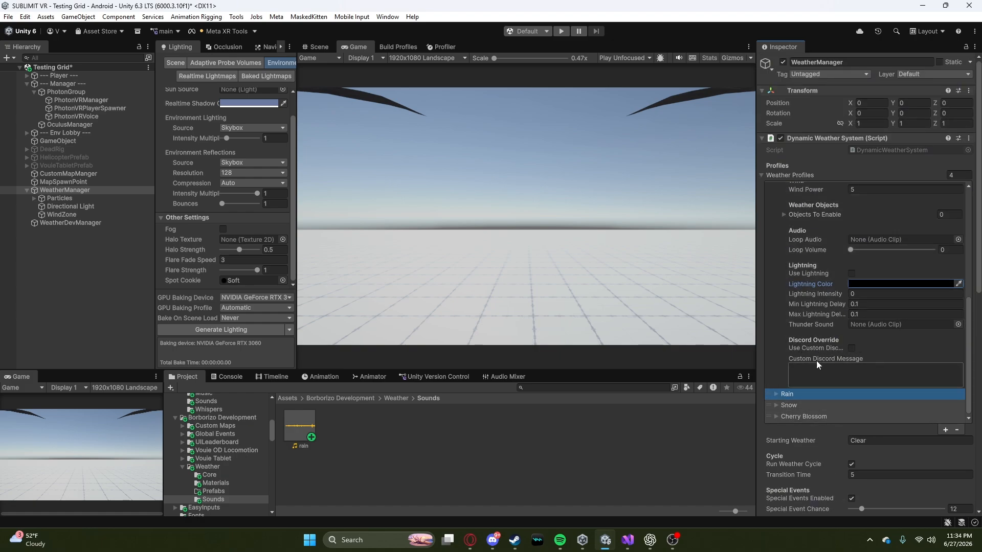
left_click(839, 366)
scroll(812, 266, "up", 6)
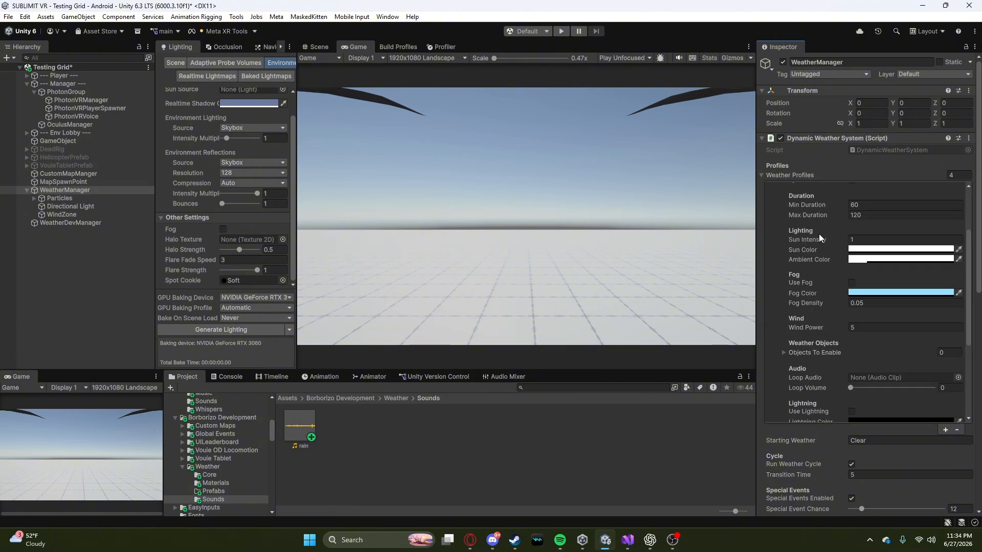
scroll(827, 262, "down", 9)
scroll(824, 358, "up", 5)
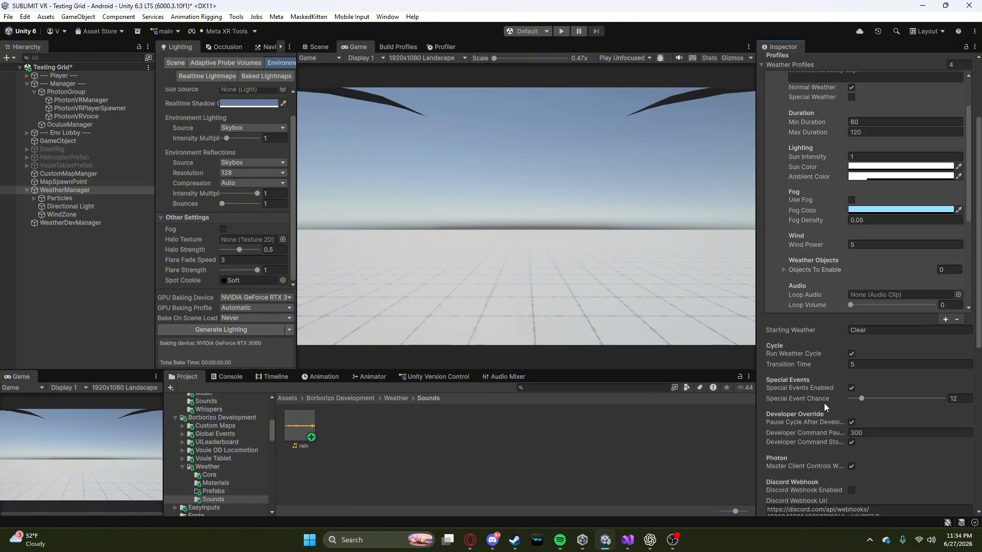
Step: Collapse the Clear profile and review the Starting Weather, cycle, special event, developer override and Photon settings
left_click(796, 186)
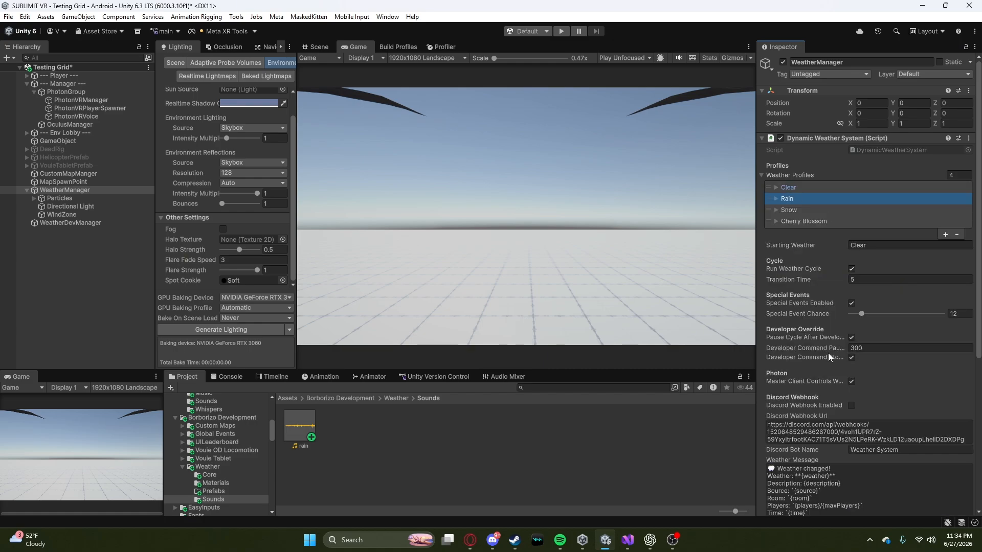
left_click(818, 247)
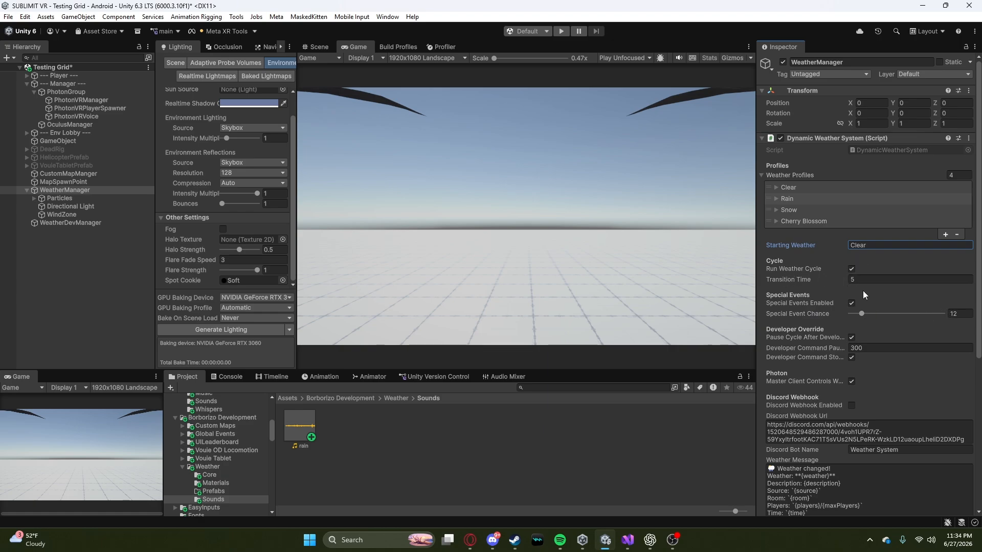
scroll(818, 335, "down", 2)
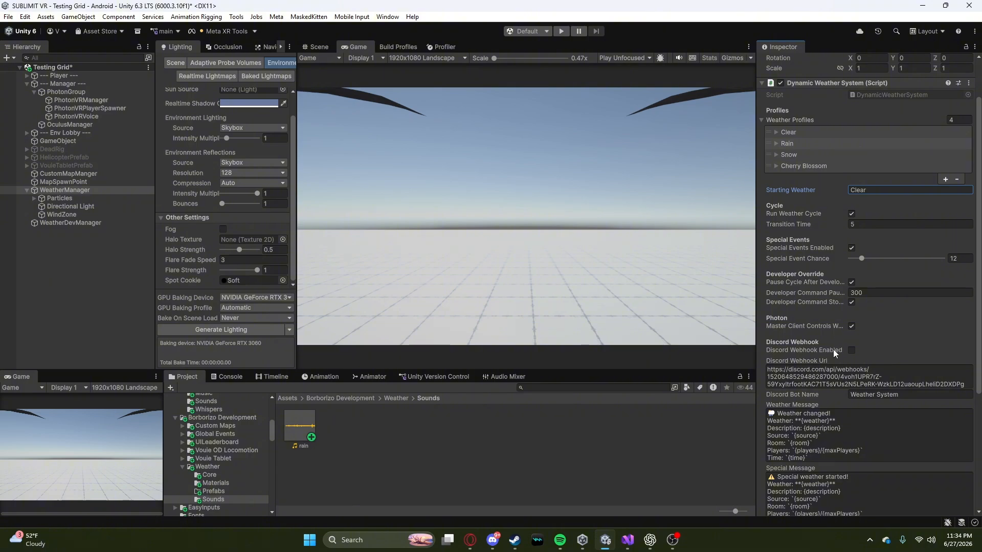
scroll(836, 340, "down", 1)
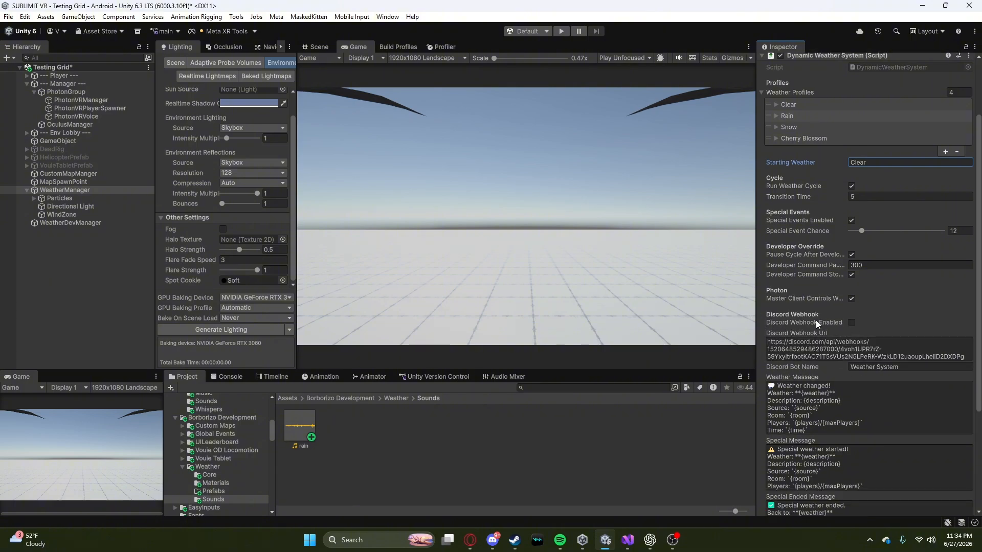
Step: Enable the Discord webhook on WeatherManager and highlight its Discord Webhook Url
left_click(851, 323)
left_click(852, 322)
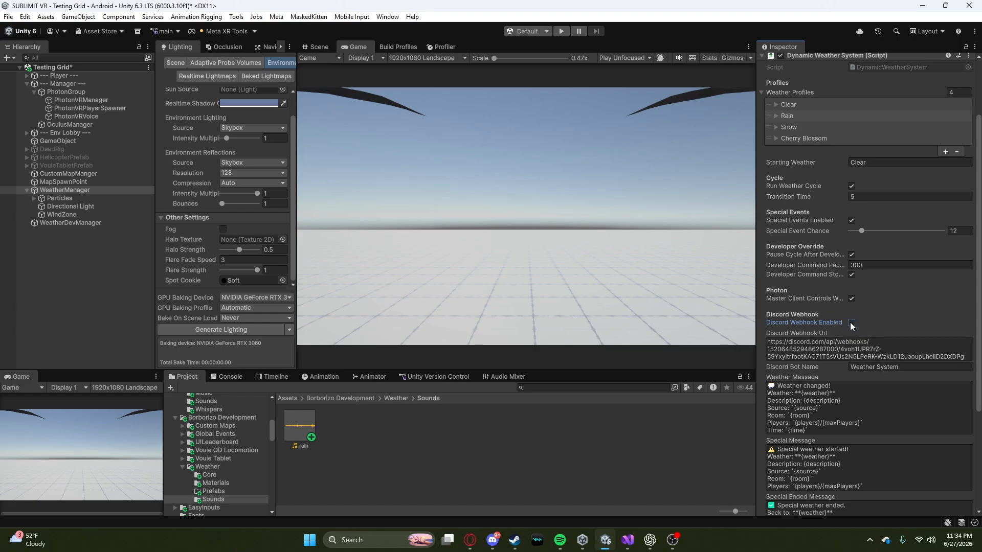
left_click(851, 323)
scroll(848, 317, "down", 5)
scroll(861, 286, "up", 1)
left_click(866, 243)
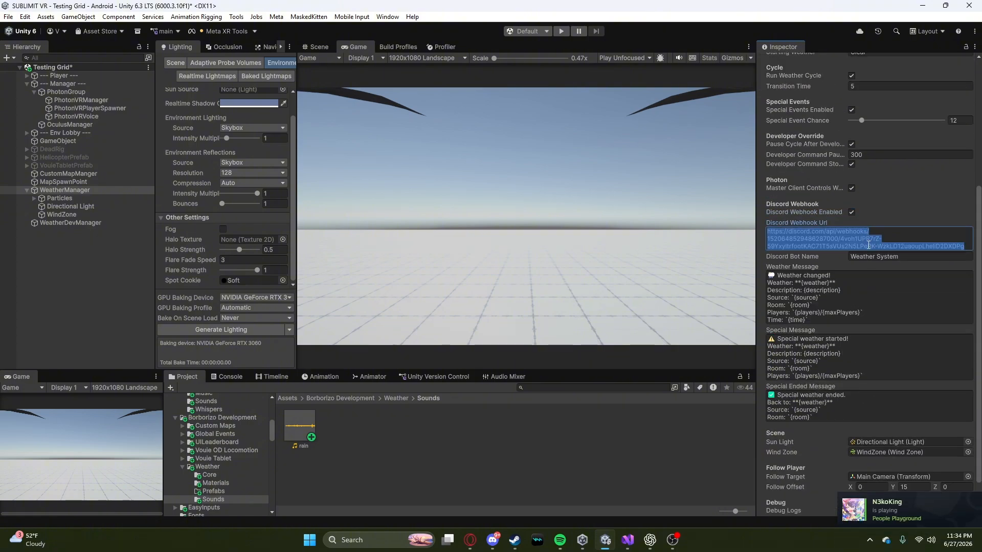
Step: Switch to Discord, open the weather-webhook channel's webhook integrations and copy the Weather System webhook URL
left_click(493, 538)
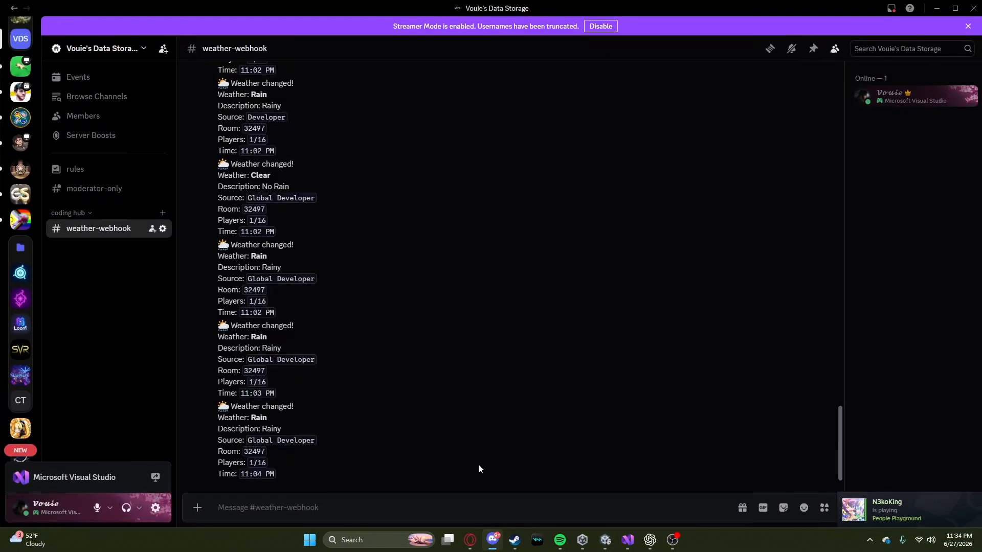
left_click(162, 228)
left_click(262, 109)
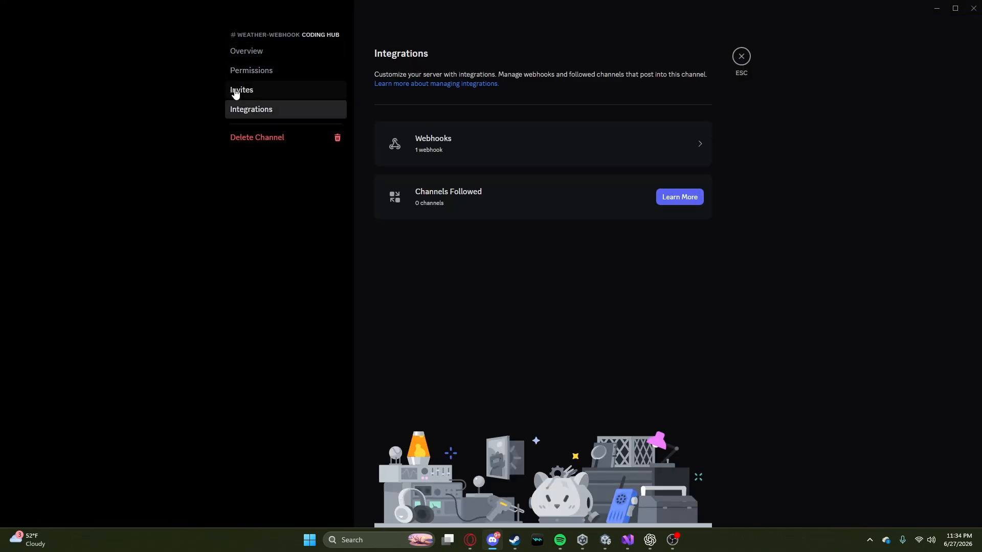
left_click(497, 133)
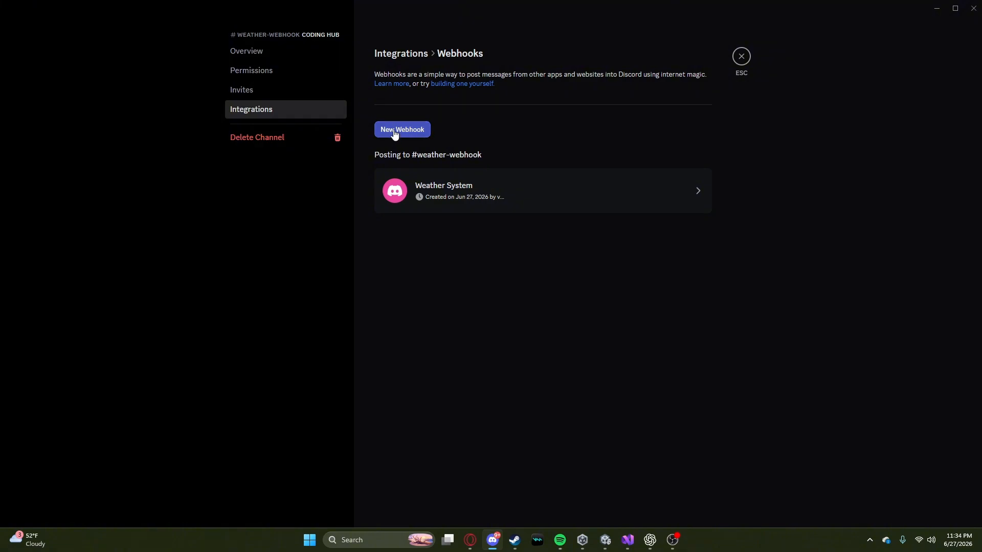
left_click(497, 200)
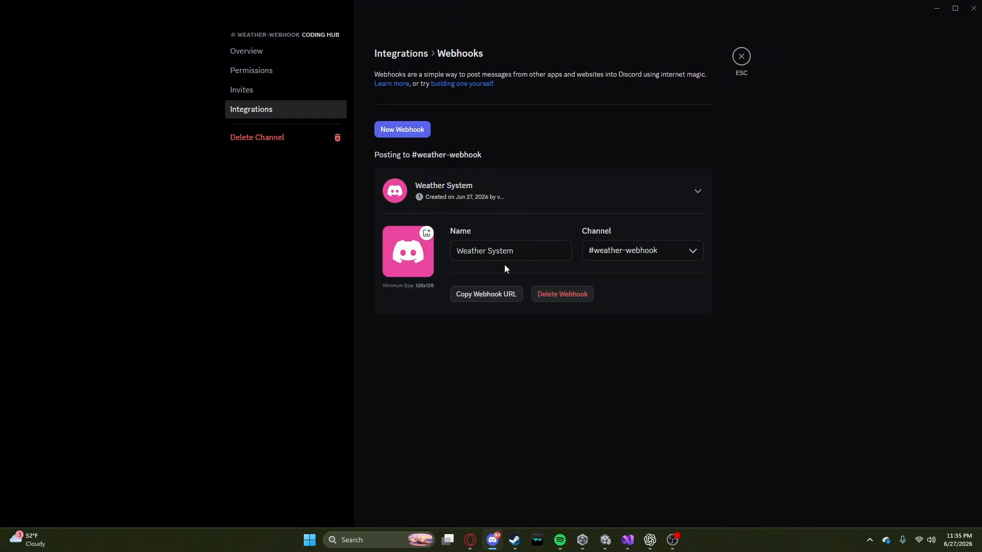
left_click(483, 296)
Step: Switch back to Unity and point out the webhook URL, Discord bot name, weather message and special message fields
left_click(606, 540)
left_click(849, 239)
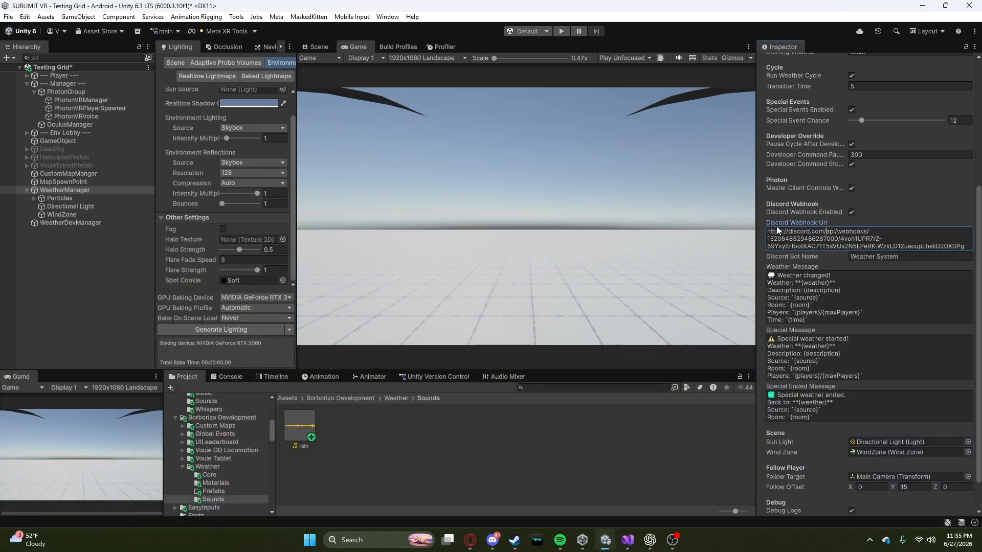
left_click(878, 258)
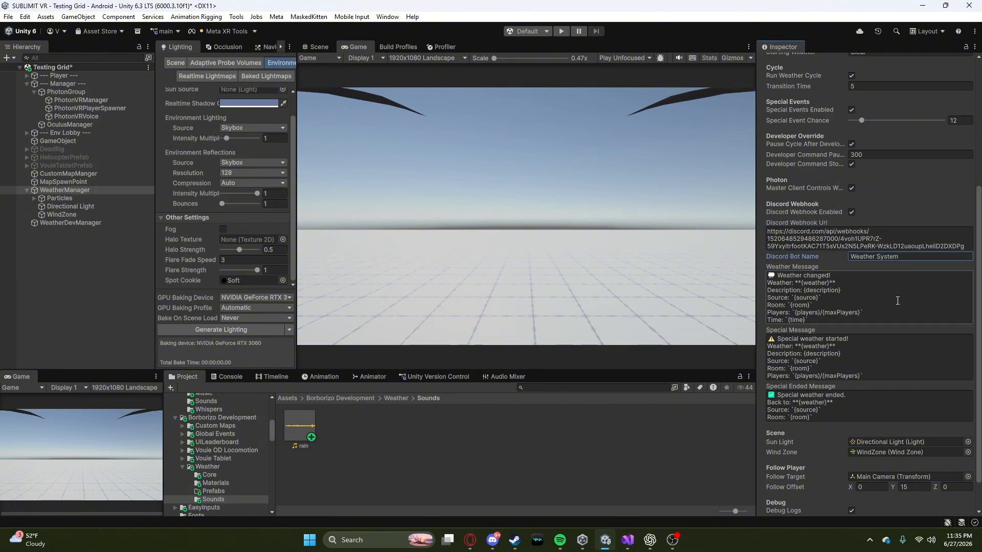
left_click(840, 302)
left_click(861, 367)
left_click(865, 409)
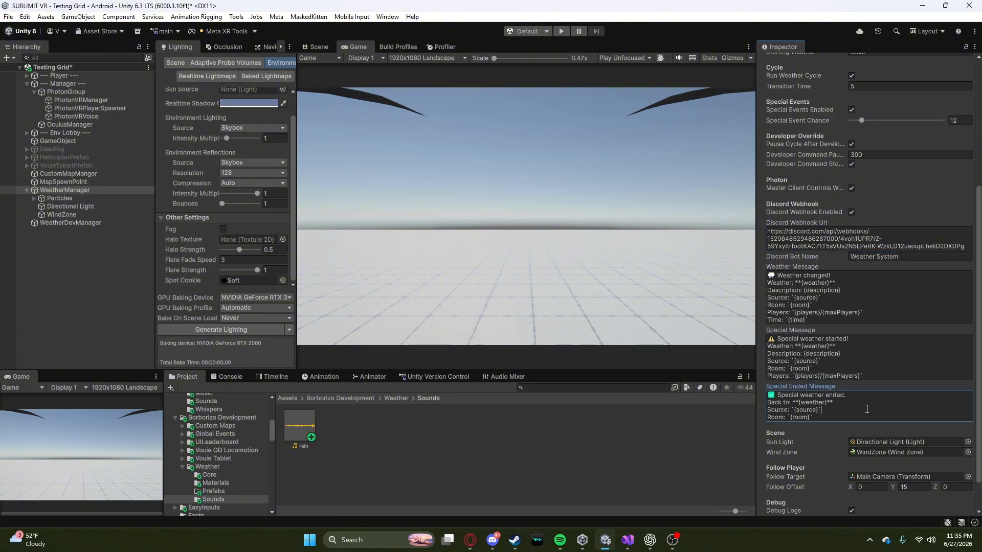
left_click(905, 266)
Step: Review WeatherManager's Scene, Follow Player and Debug settings, view the Console and return to the project files
scroll(873, 356, "down", 1)
scroll(849, 388, "down", 1)
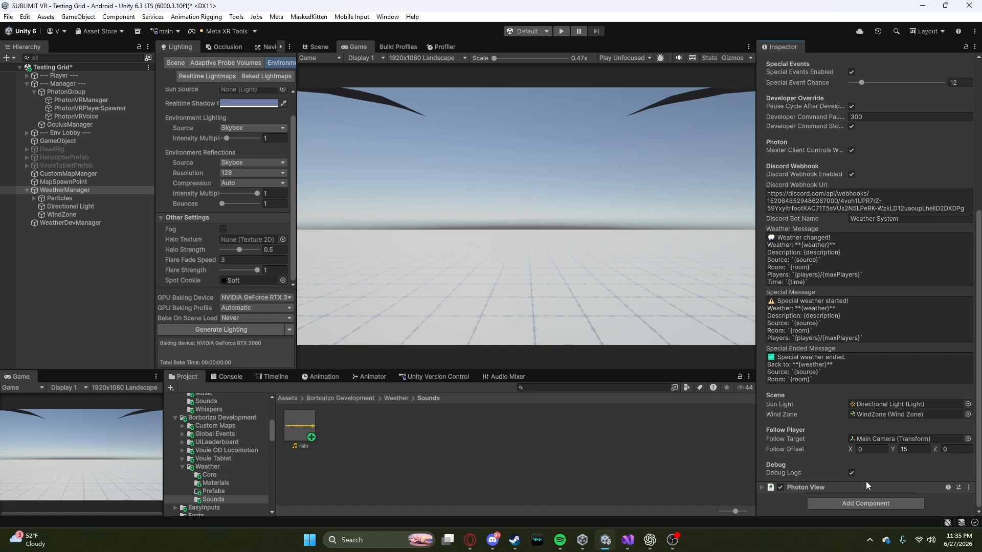
left_click(247, 378)
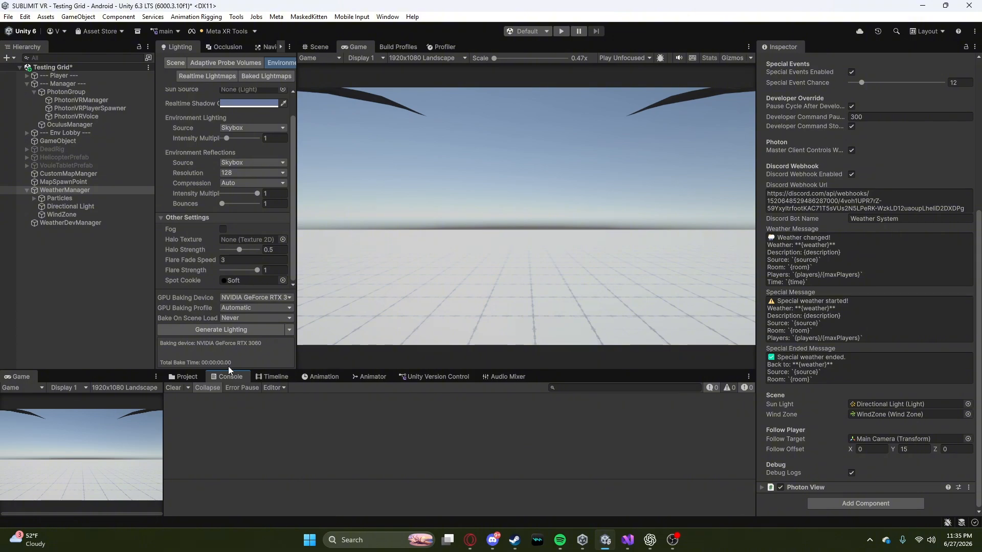
left_click(183, 376)
Step: Clear the selection, reselect WeatherManager and review its Dynamic Weather System settings from start to end
left_click(536, 430)
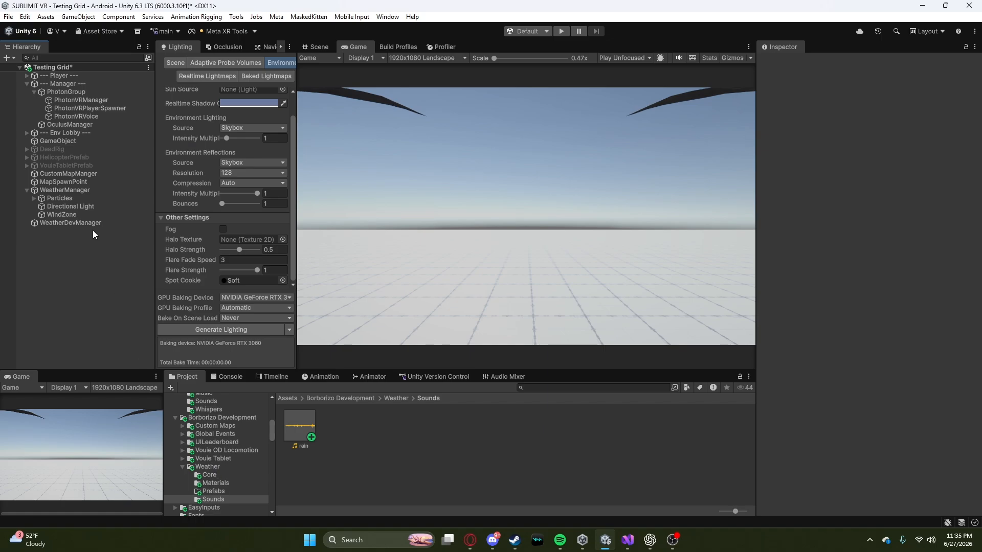
left_click(76, 190)
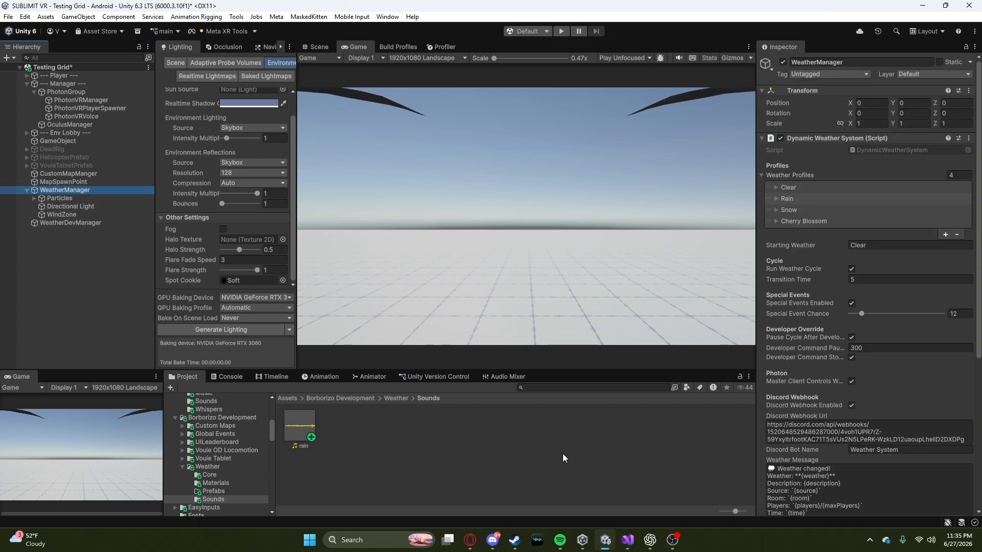
scroll(867, 416, "down", 10)
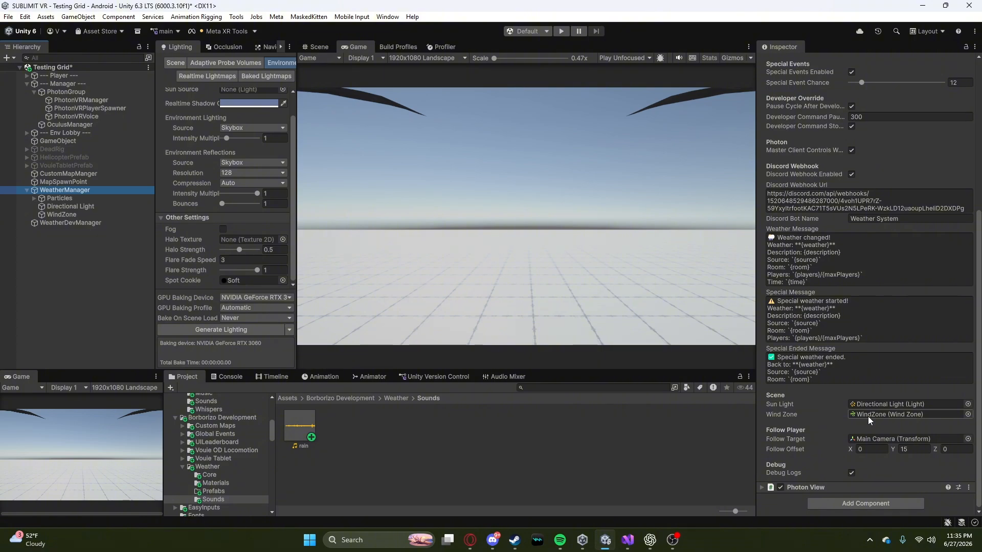
scroll(881, 480, "up", 10)
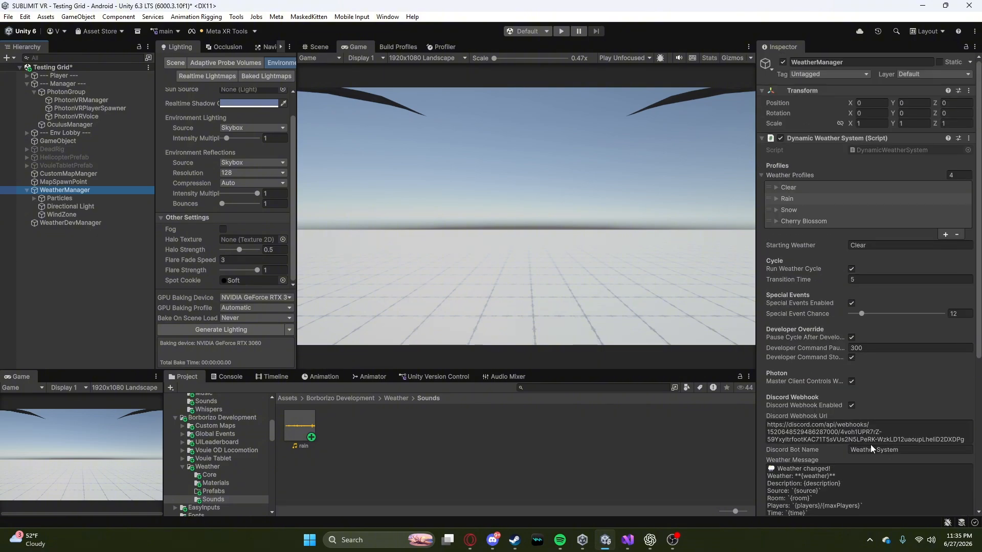